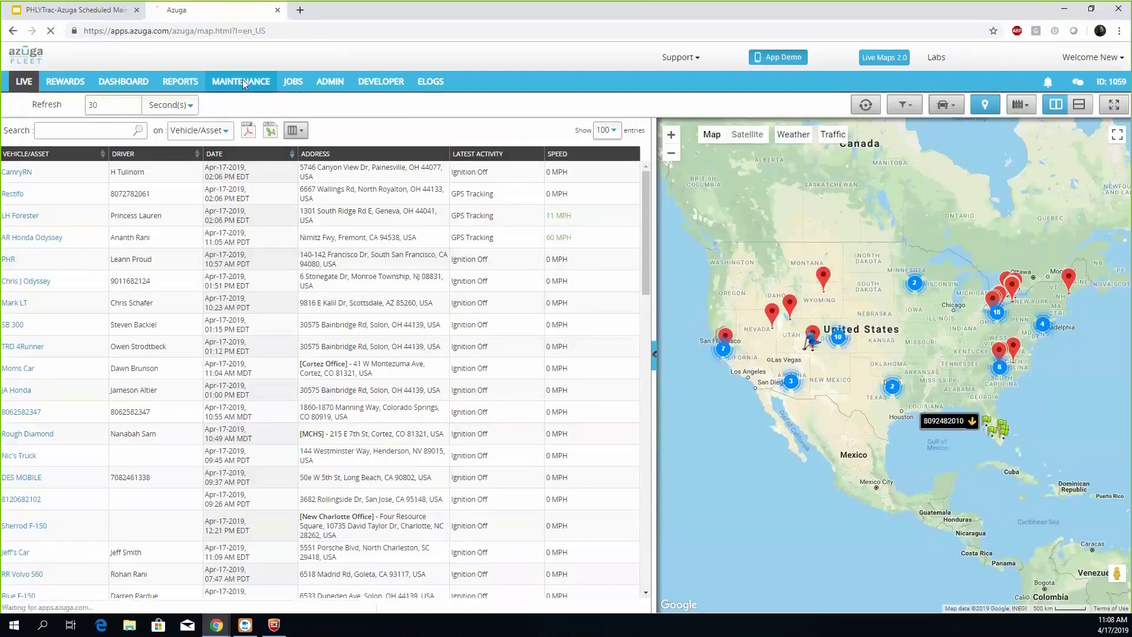
Open the maintenance dashboard and check which fields the Overdue list can be searched on.
left_click(243, 82)
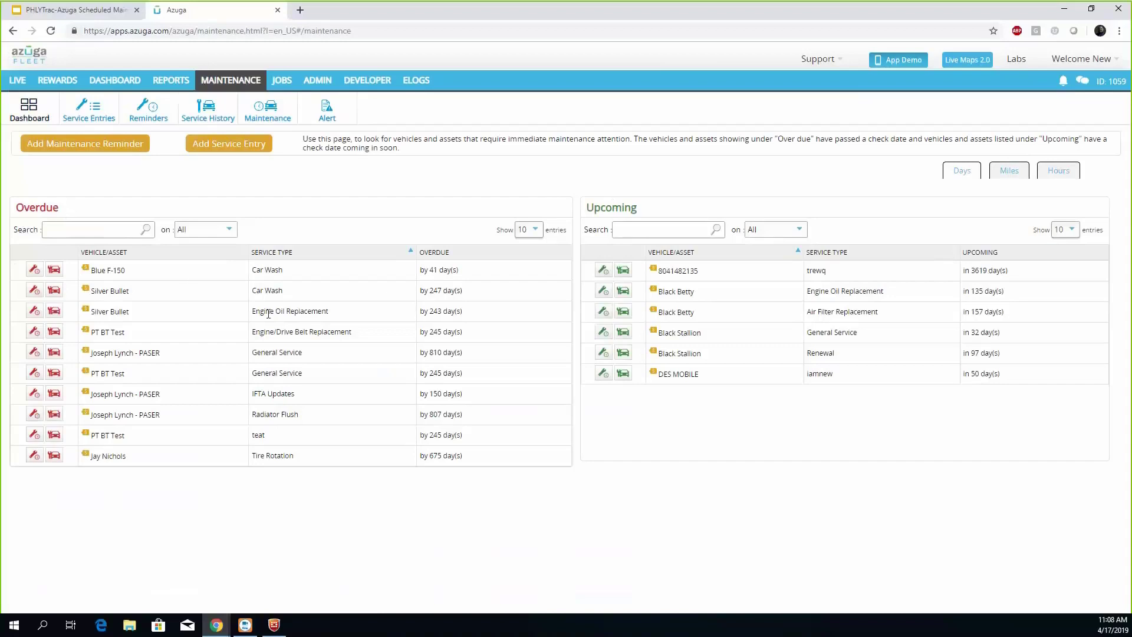
left_click(535, 229)
left_click(216, 217)
left_click(113, 230)
left_click(216, 229)
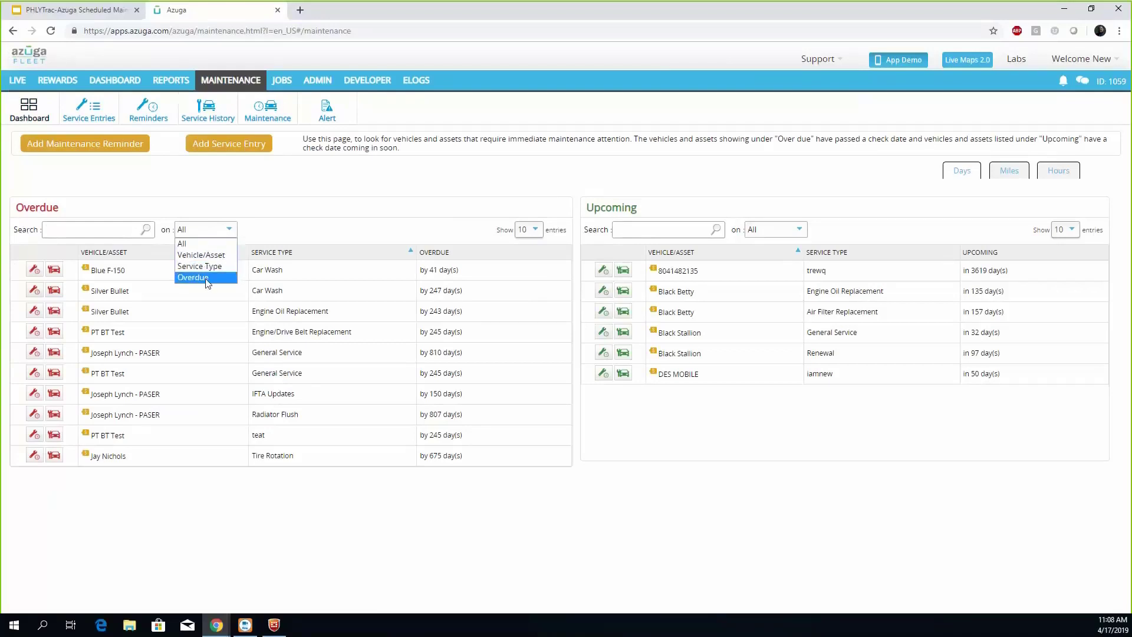
left_click(355, 244)
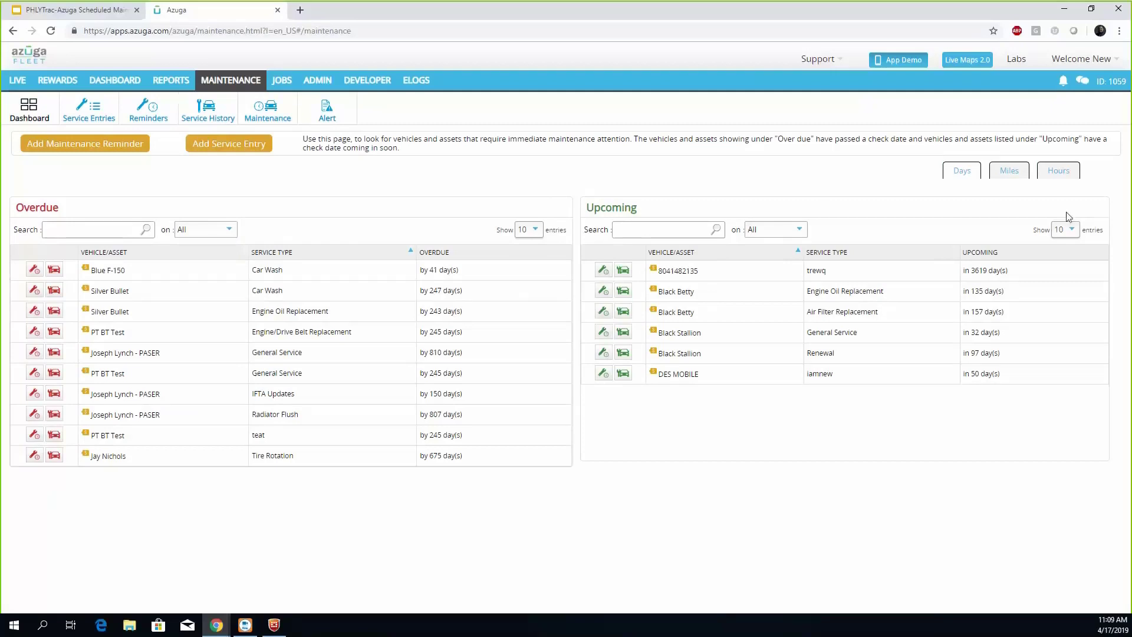
Set the Upcoming list to show all entries.
left_click(1065, 230)
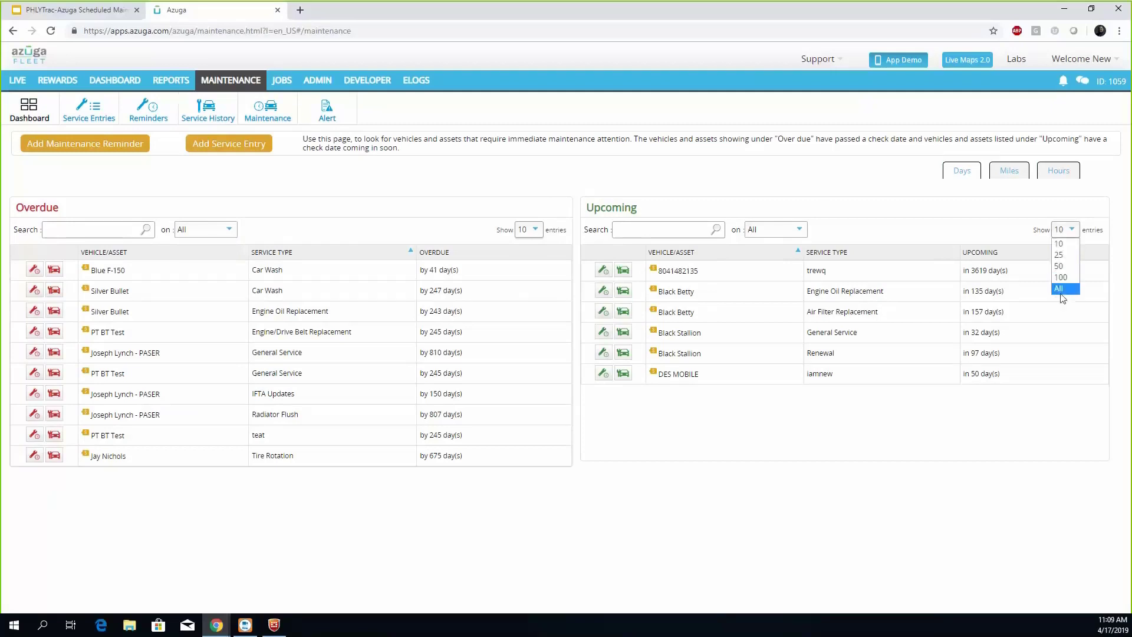
left_click(1060, 289)
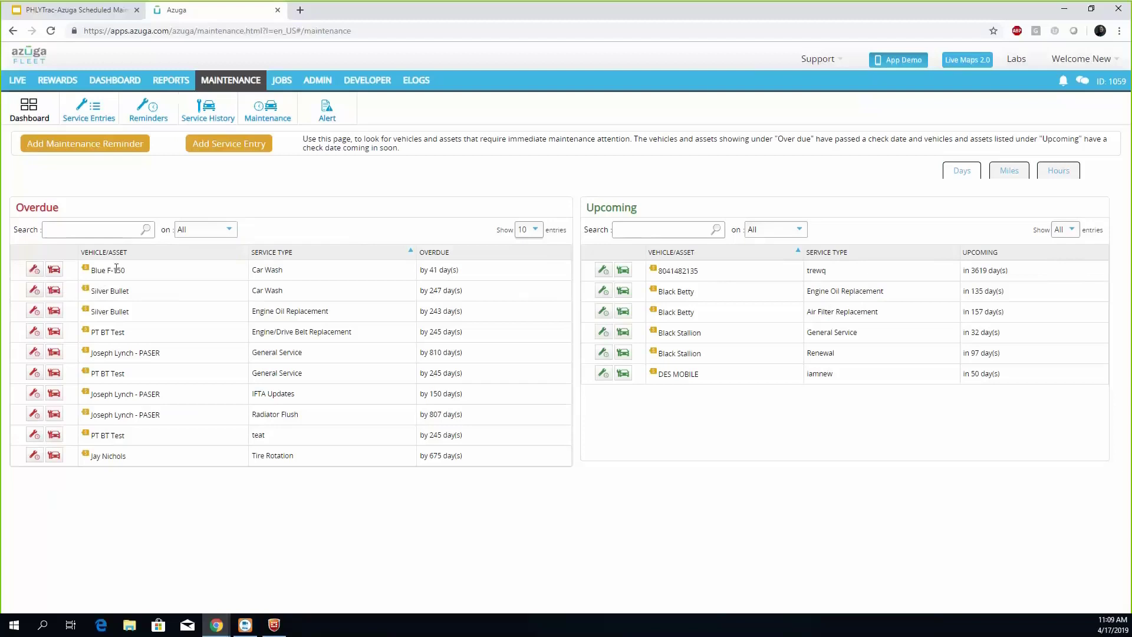
Open the overdue Car Wash reminder for Blue F-150, review its parameters and reminder thresholds, and return to the dashboard.
left_click(34, 270)
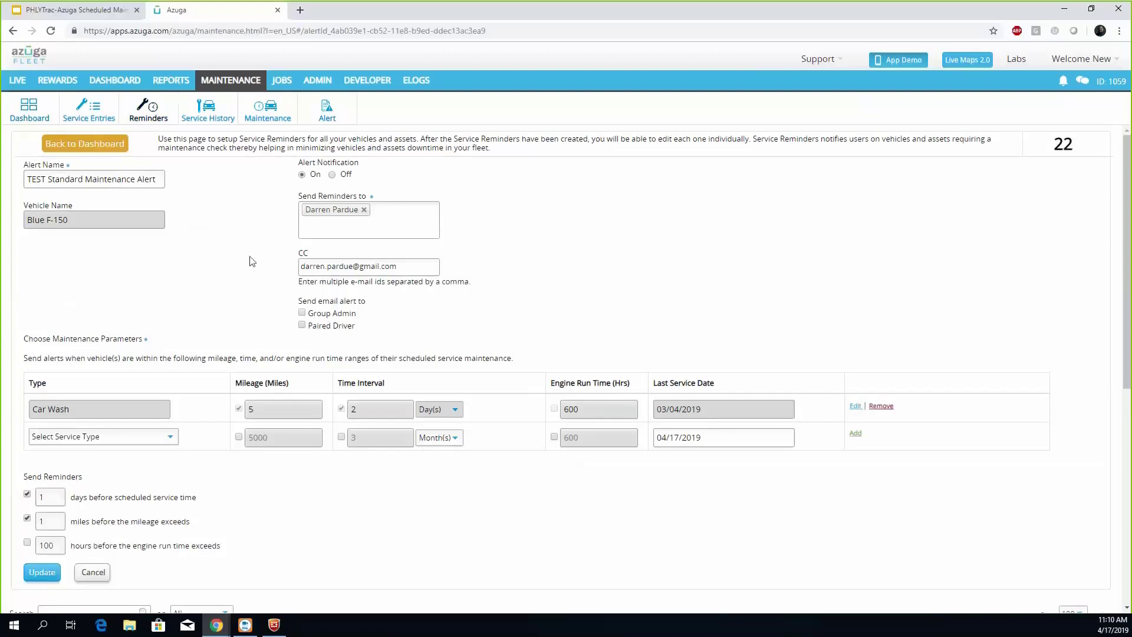
scroll(251, 258, "down", 1)
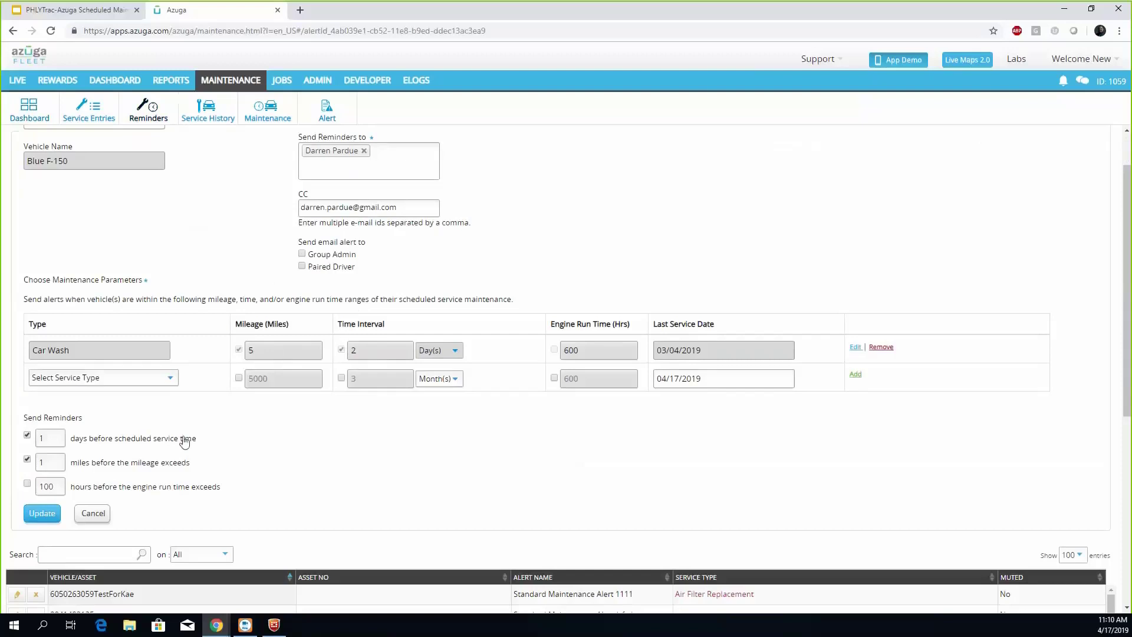
scroll(183, 439, "down", 2)
left_click(26, 341)
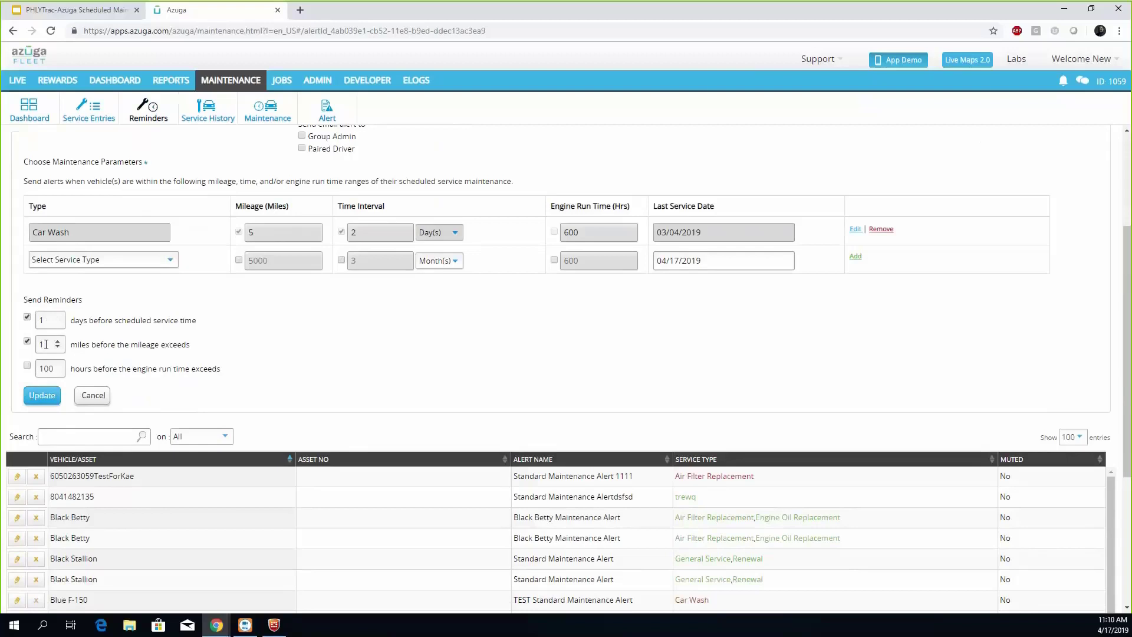
left_click(52, 369)
scroll(206, 262, "up", 3)
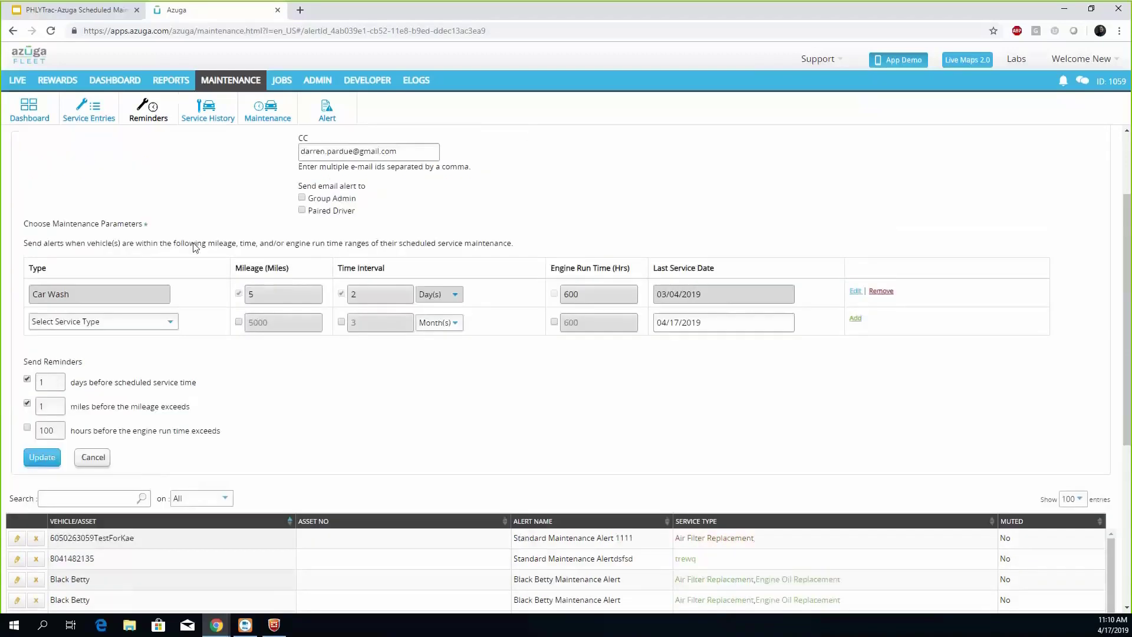
left_click(92, 150)
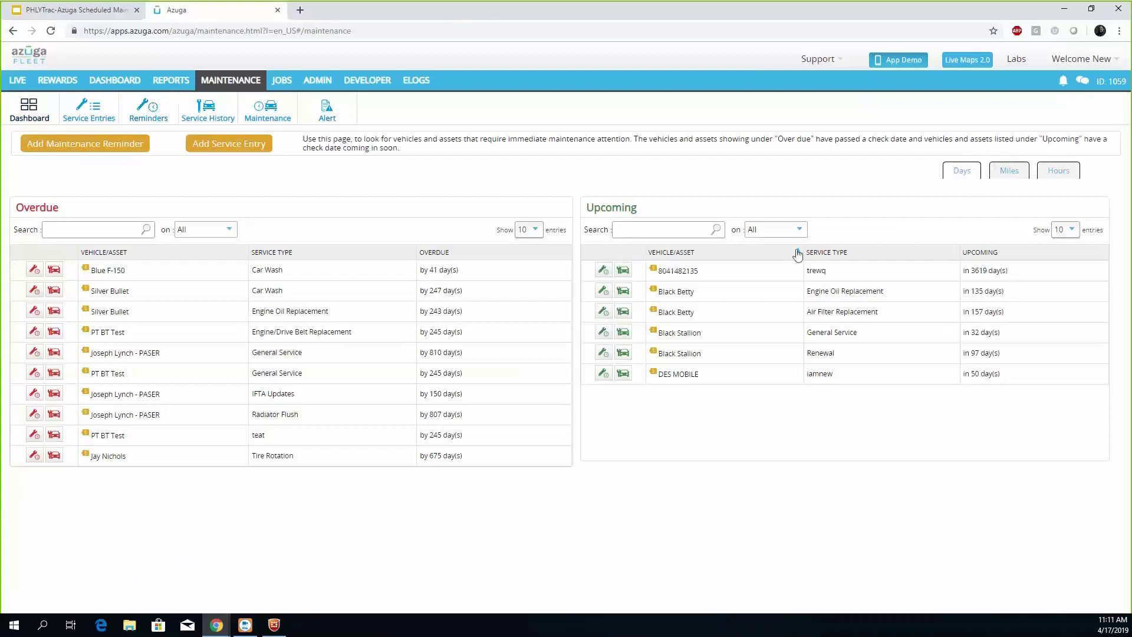
Sort the Upcoming list by service type, by upcoming due value, and finally by vehicle/asset.
left_click(847, 260)
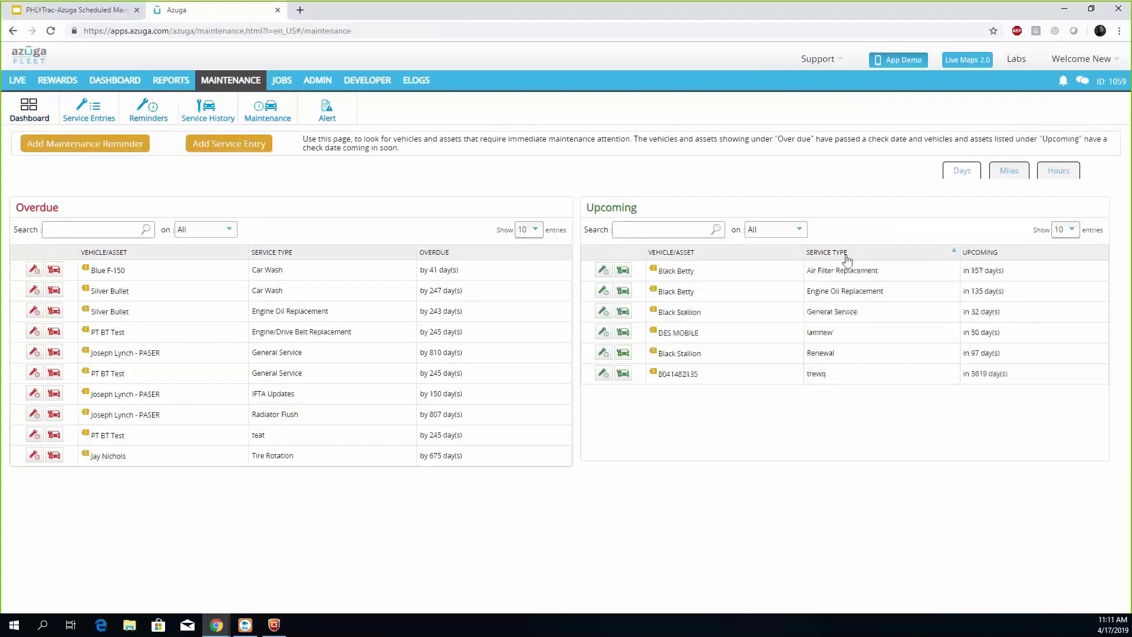
left_click(1035, 259)
left_click(1103, 254)
left_click(1103, 255)
left_click(1102, 255)
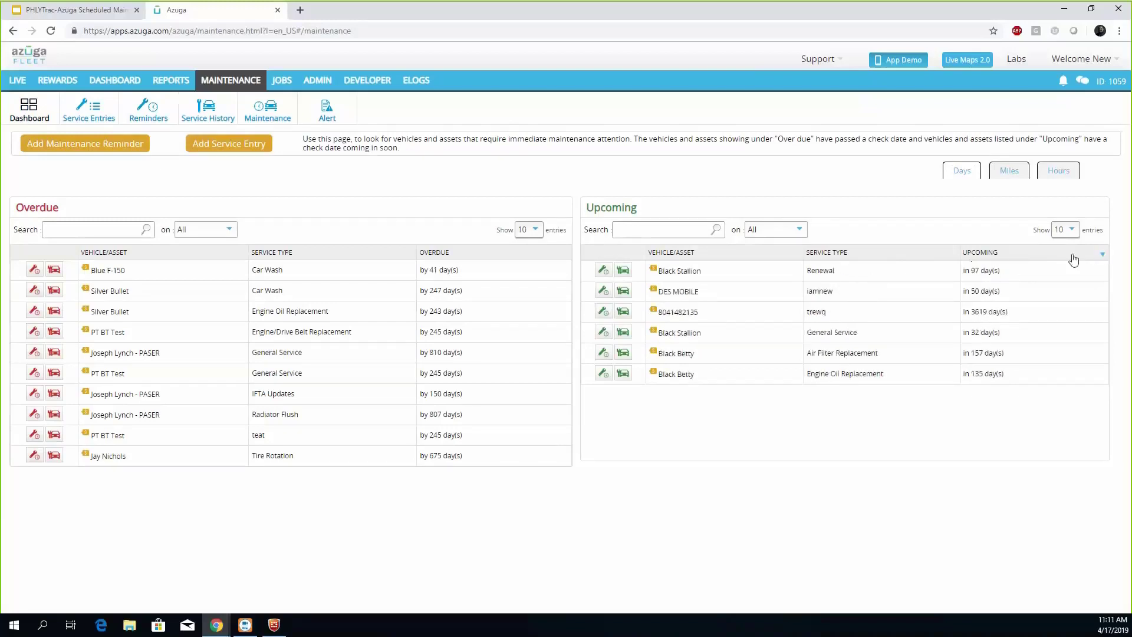
left_click(734, 260)
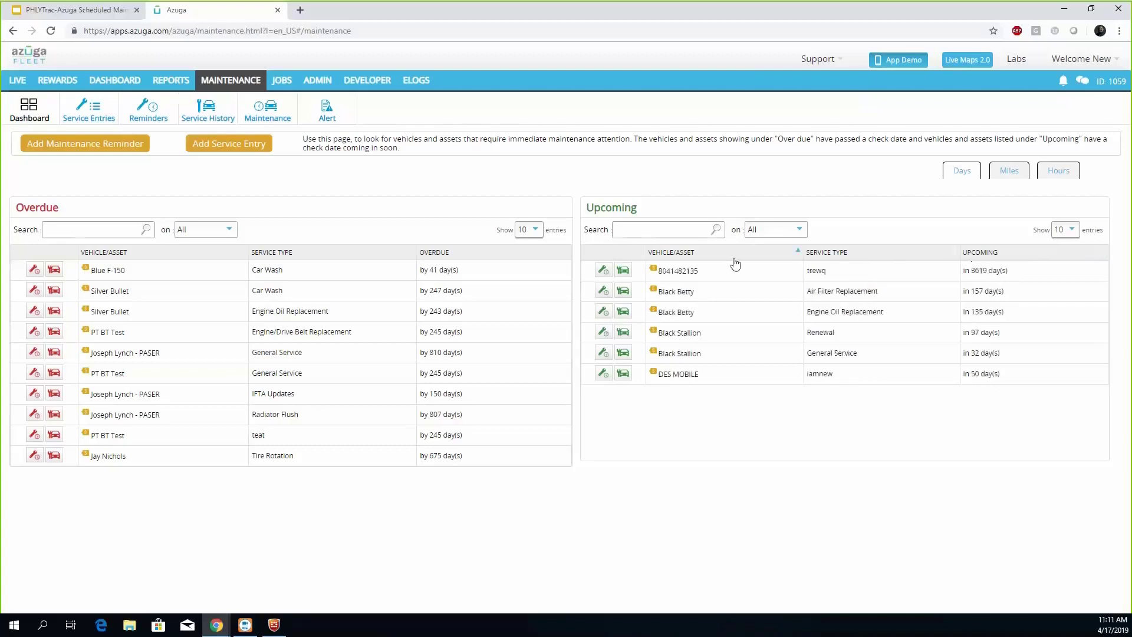
View the overdue and upcoming maintenance lists by miles and by hours, and return to the days view.
left_click(998, 177)
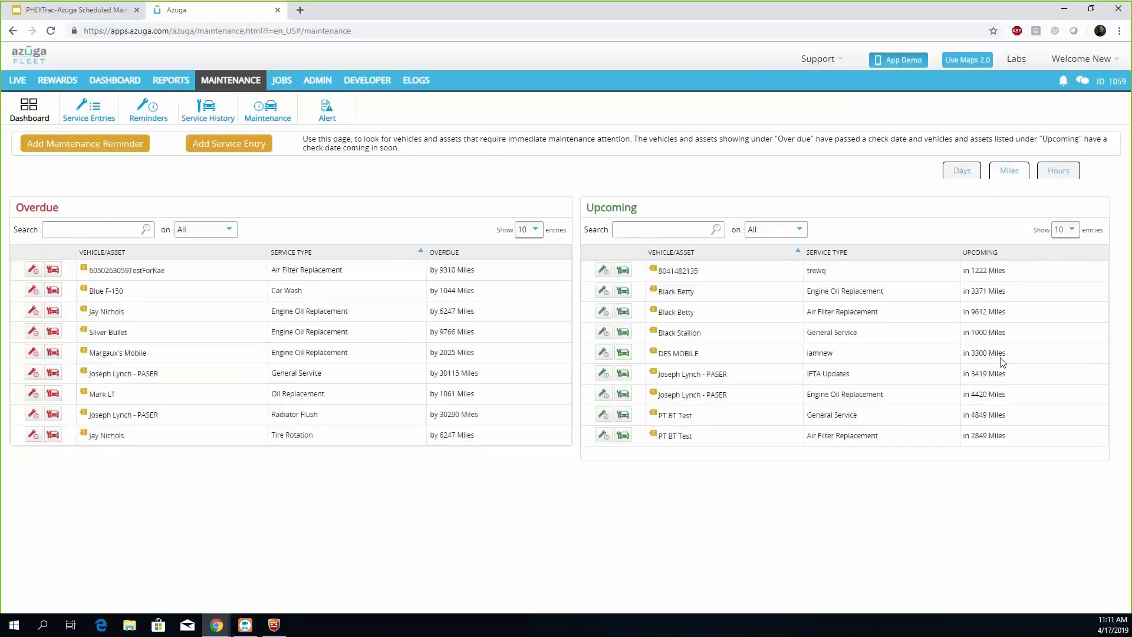
double_click(1047, 185)
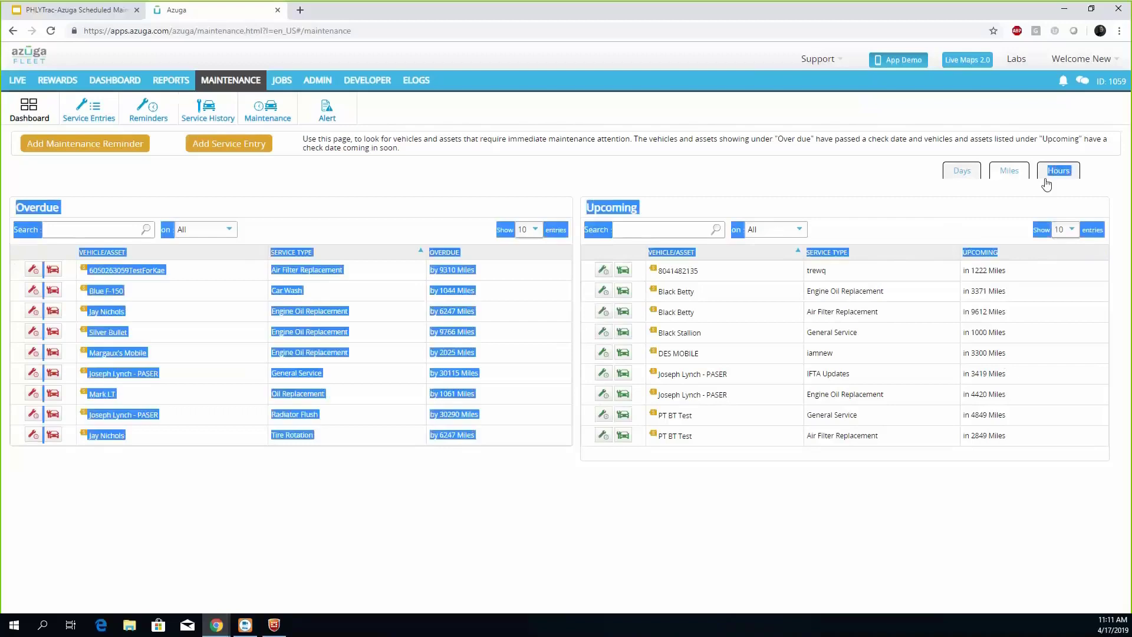
left_click(1040, 178)
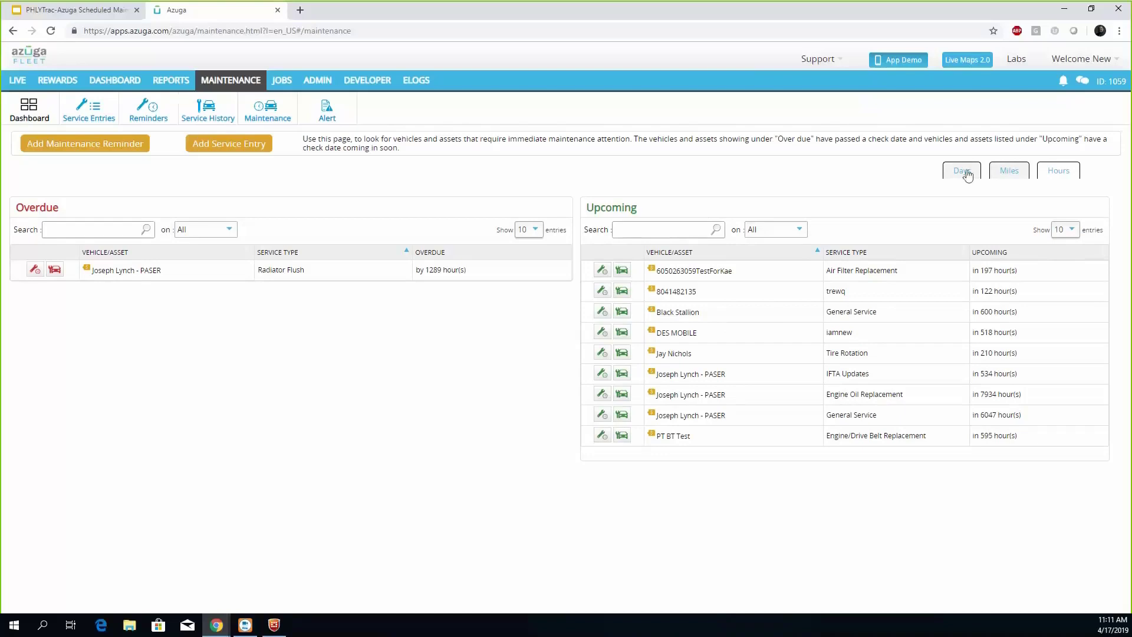
left_click(949, 172)
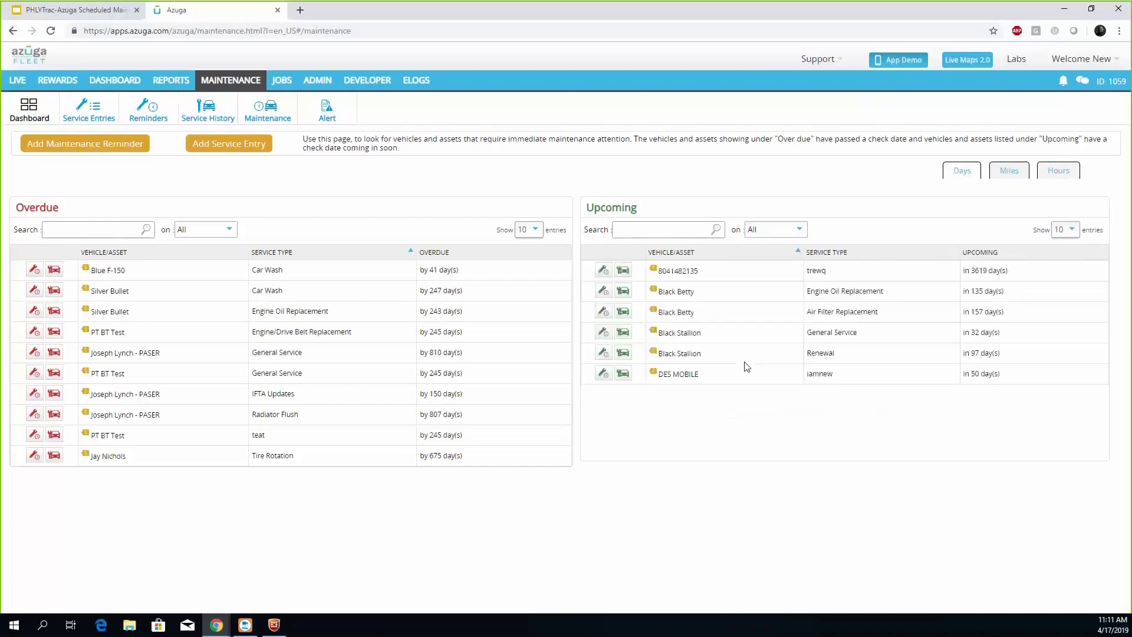
Open a service entry form from Black Betty's upcoming Engine Oil Replacement and review the available vehicles and maintenance categories.
left_click(624, 292)
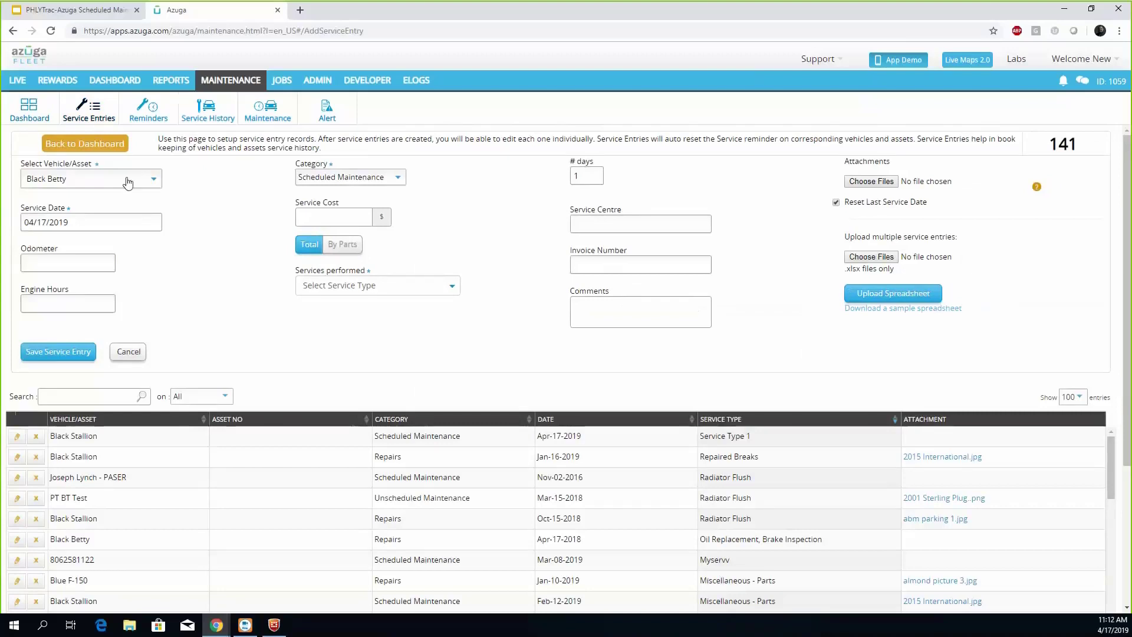
left_click(81, 181)
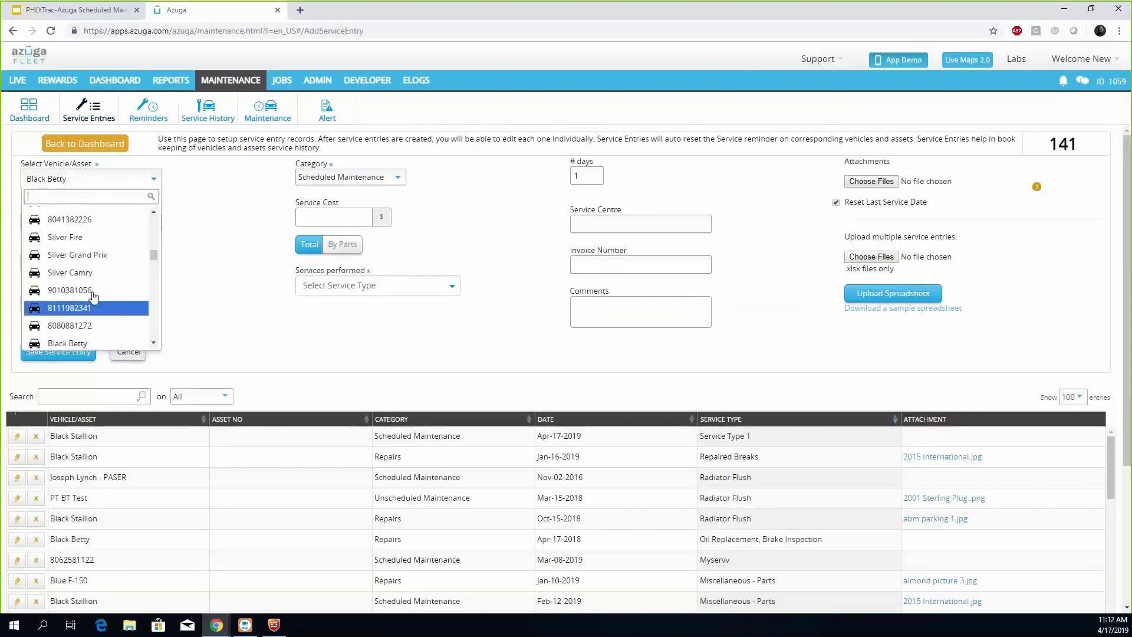
scroll(96, 271, "down", 2)
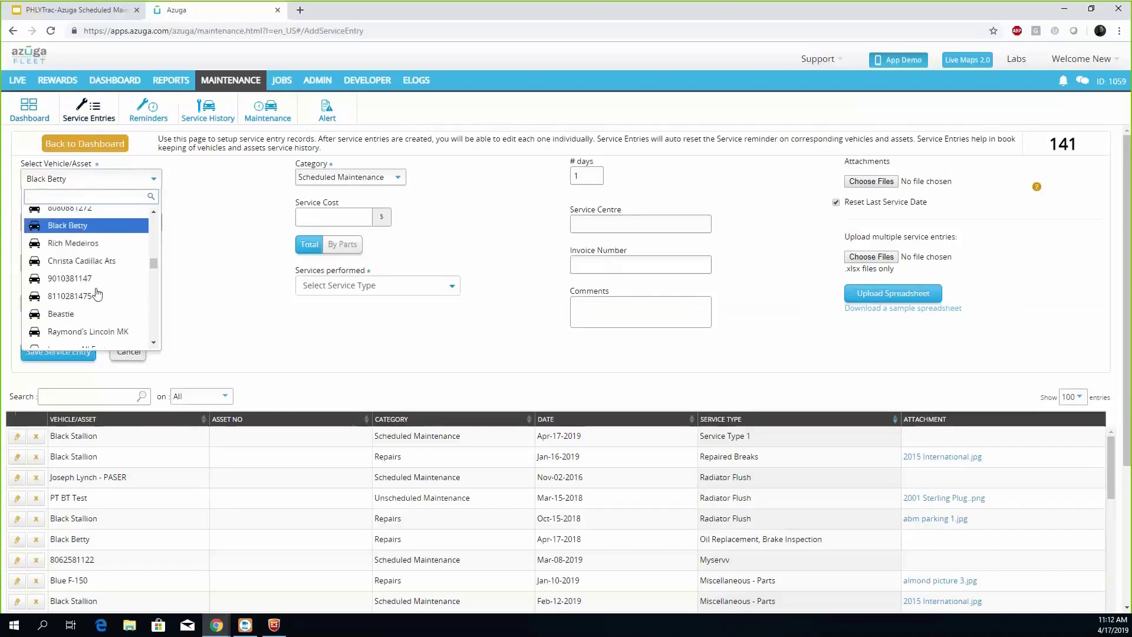
scroll(97, 289, "up", 5)
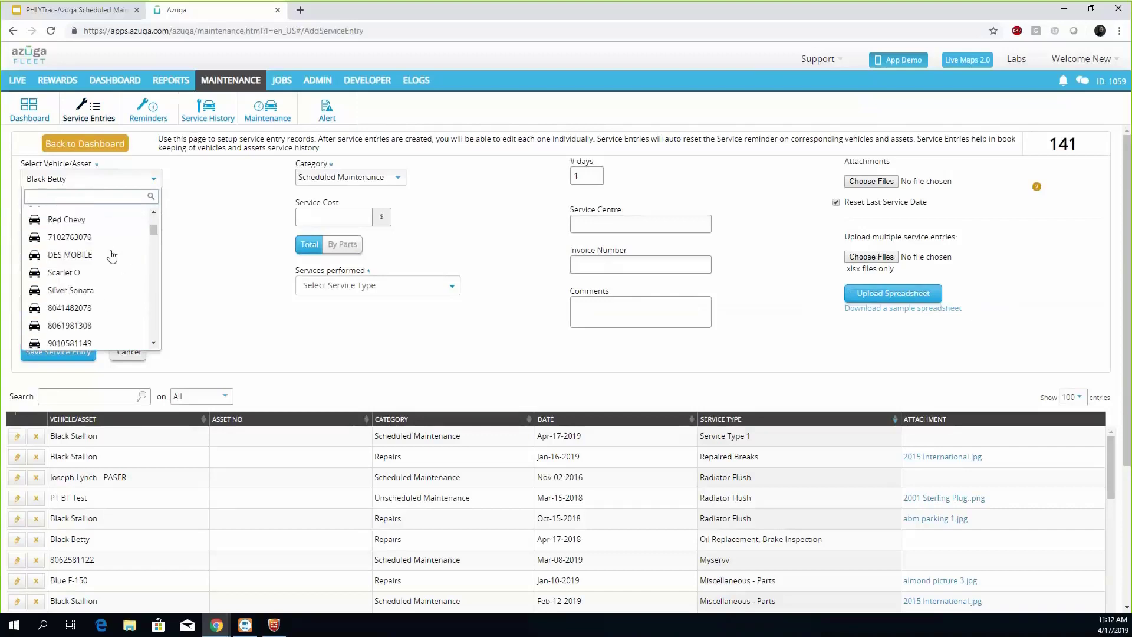
scroll(135, 238, "up", 2)
left_click(141, 377)
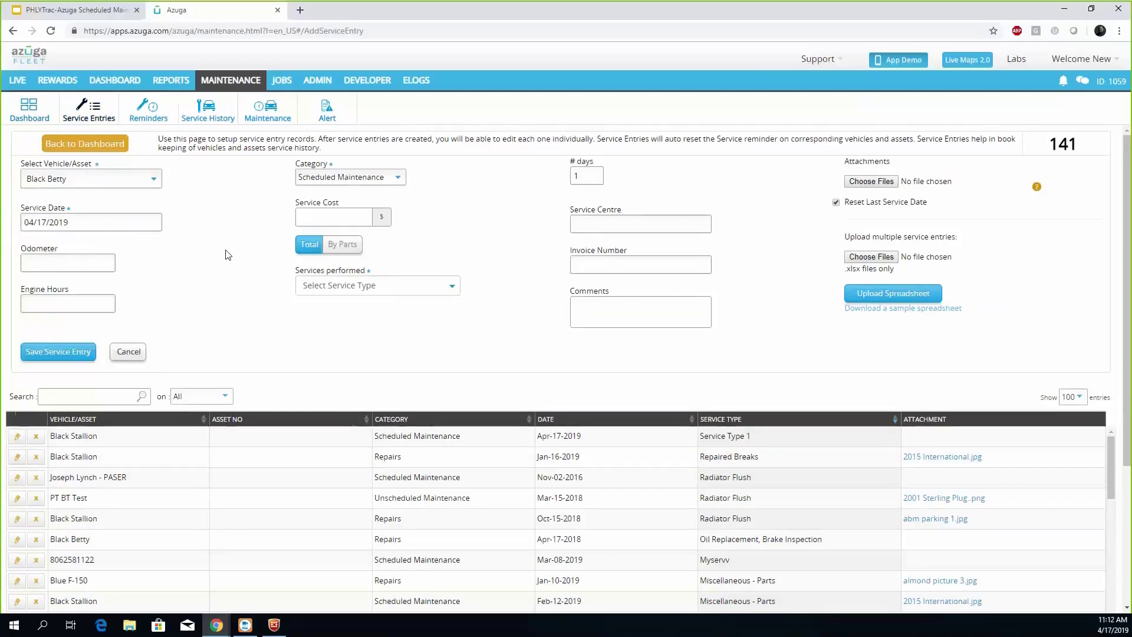
left_click(378, 183)
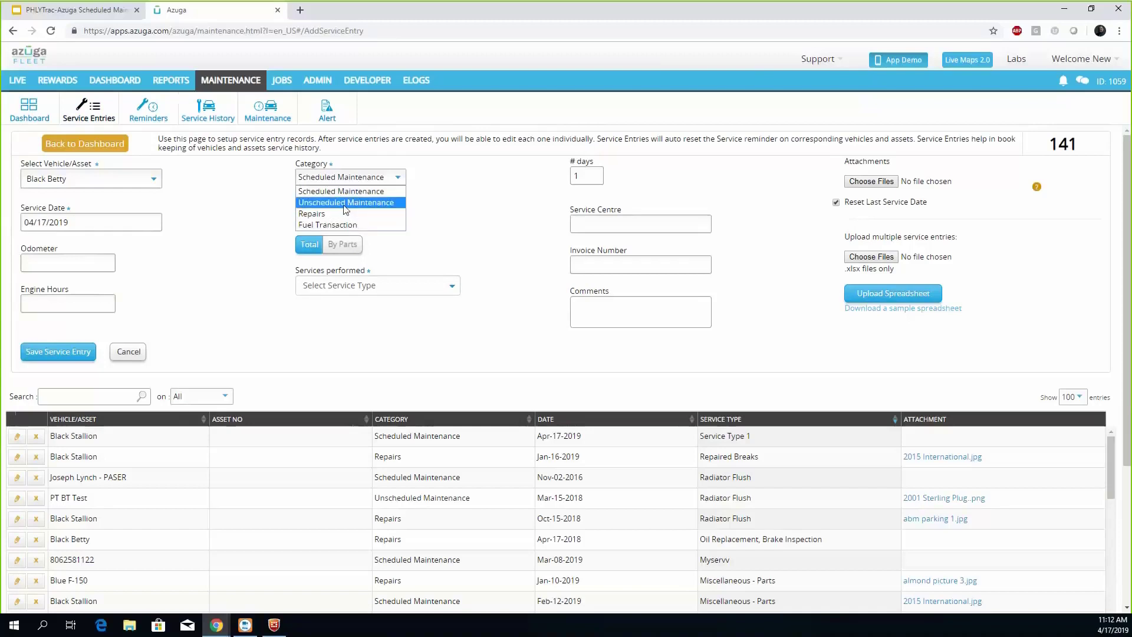
left_click(290, 219)
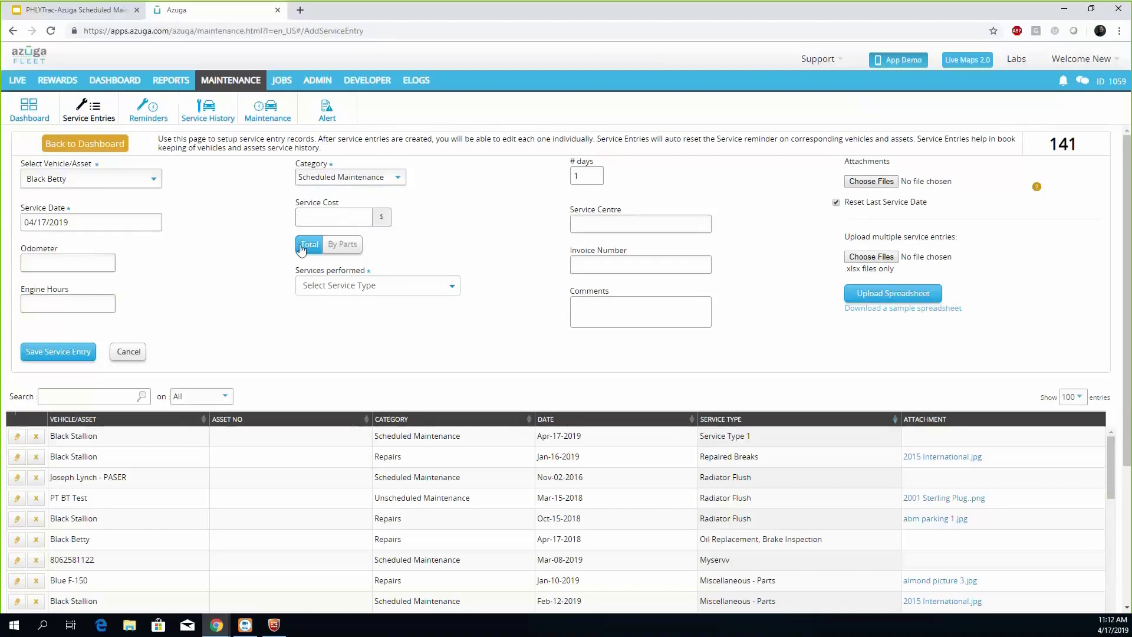
Itemise the service cost by parts with Engine Oil Replacement and Battery Inspection, and switch back to a total cost.
left_click(337, 246)
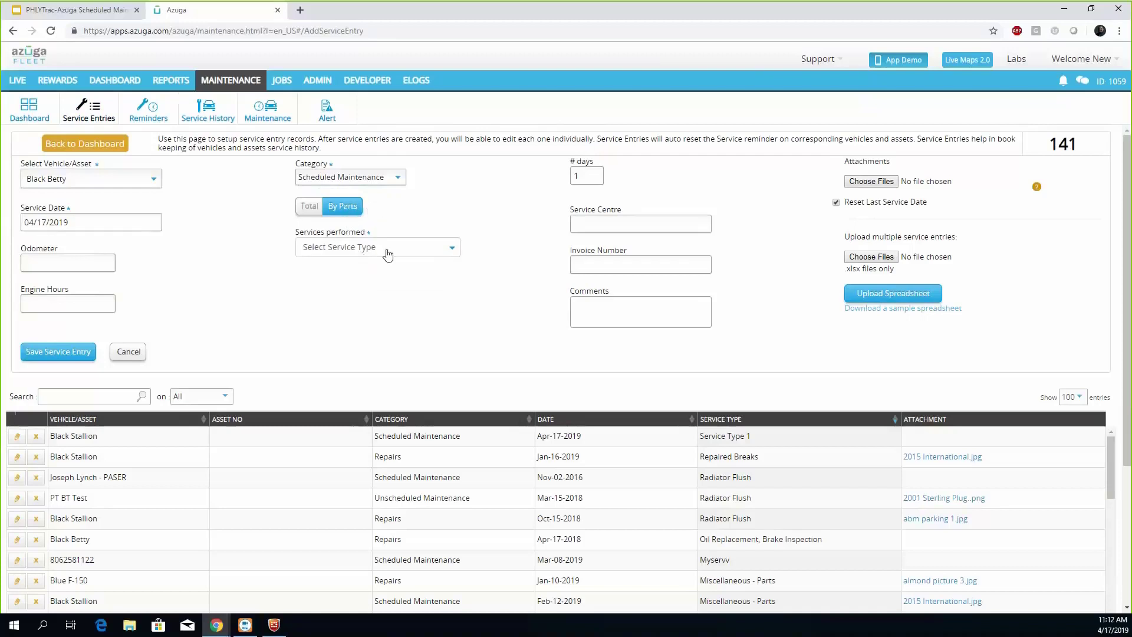
left_click(383, 246)
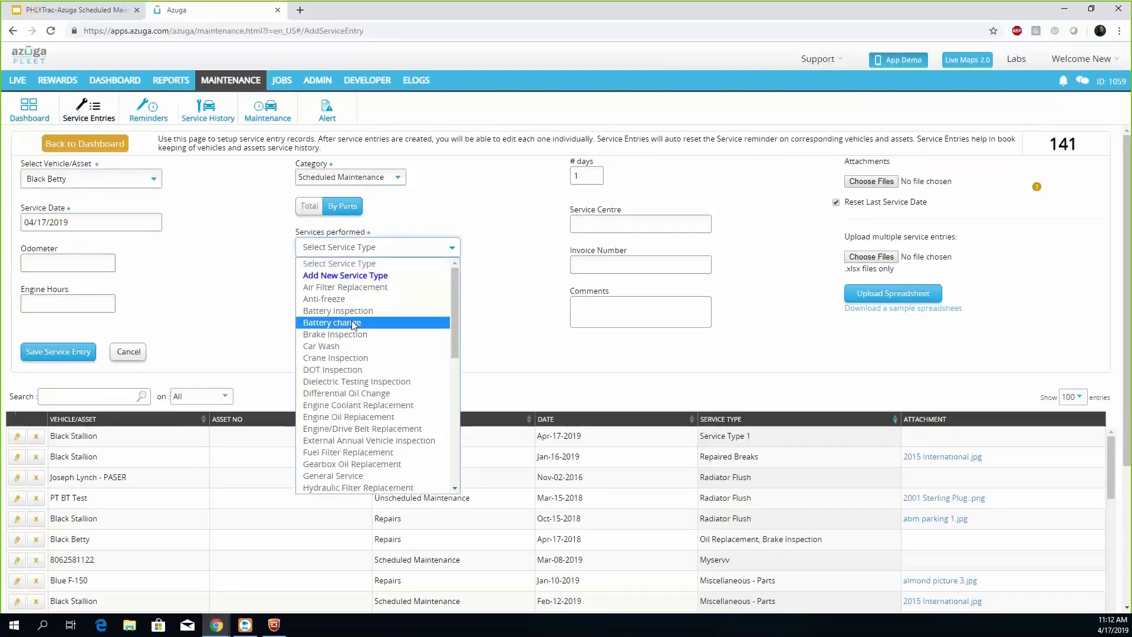
left_click(361, 417)
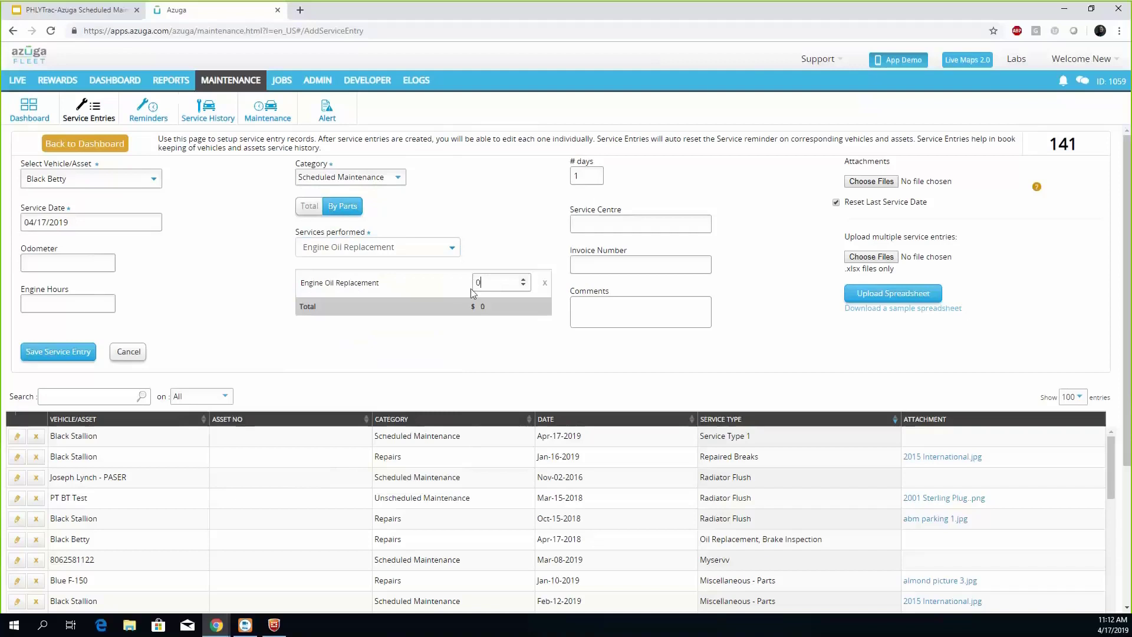
left_click(435, 251)
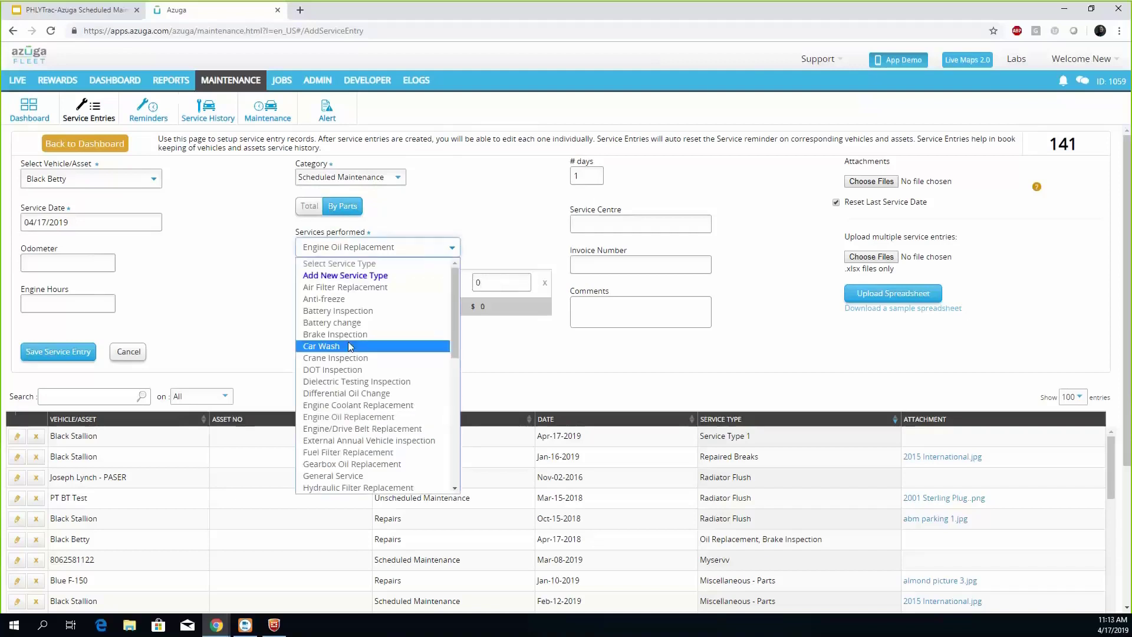
left_click(359, 311)
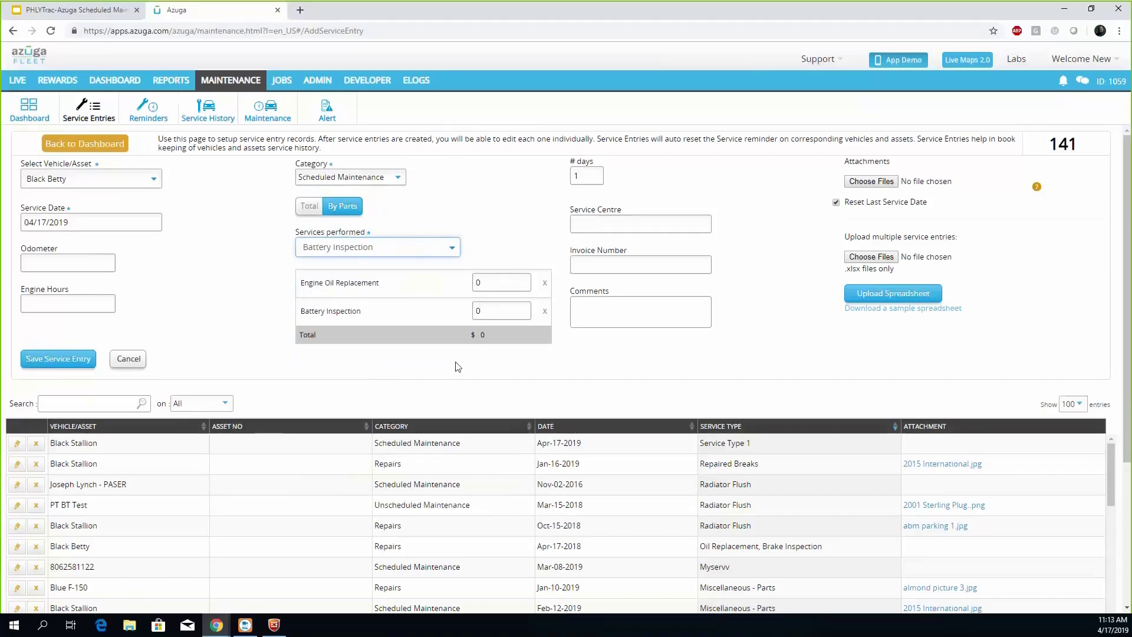
left_click(304, 207)
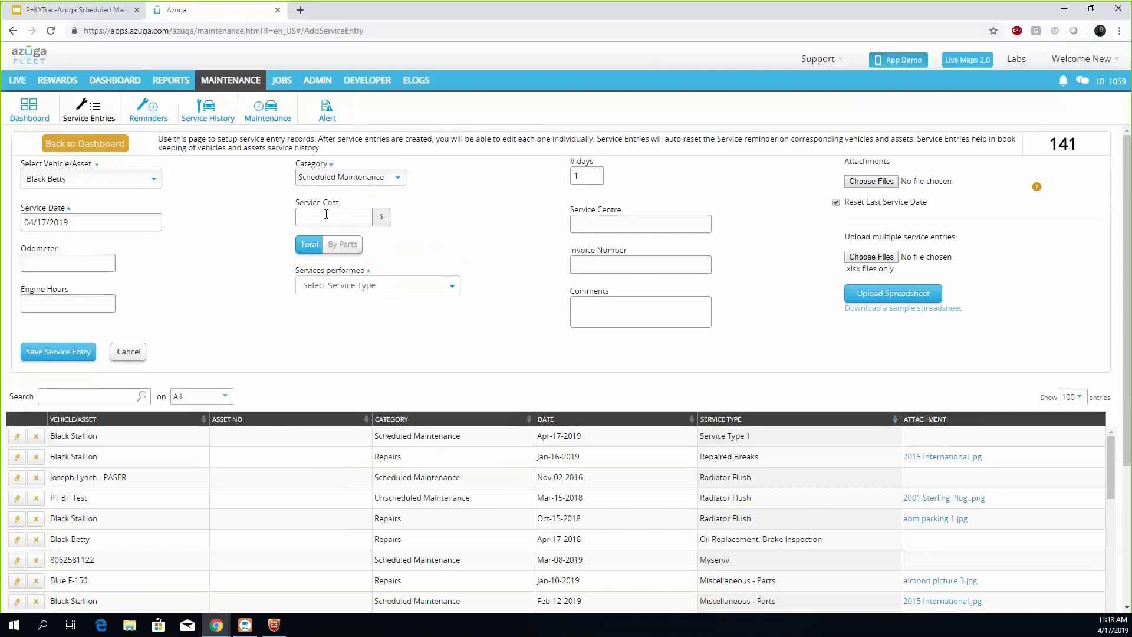
Review the service cost, service centre, invoice number, comments and Reset Last Service Date fields of the service entry.
left_click(326, 214)
left_click(648, 224)
left_click(601, 259)
left_click(599, 303)
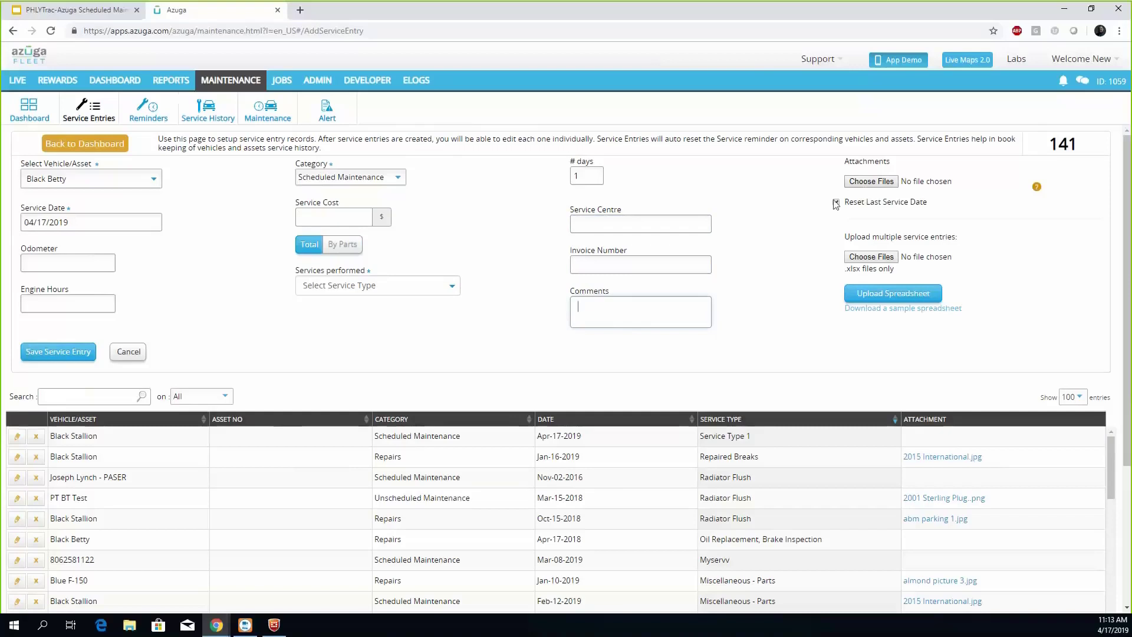
left_click_drag(938, 204, 864, 230)
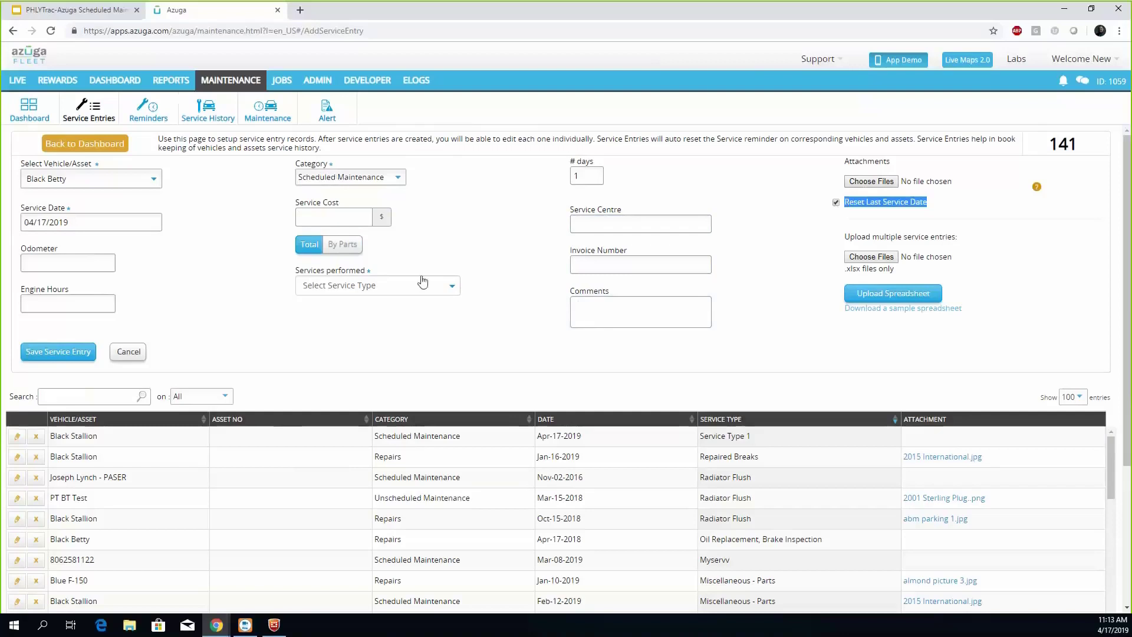
Add Engine Oil Replacement to the services performed for Black Betty, and return to the maintenance dashboard without saving the entry.
left_click(445, 287)
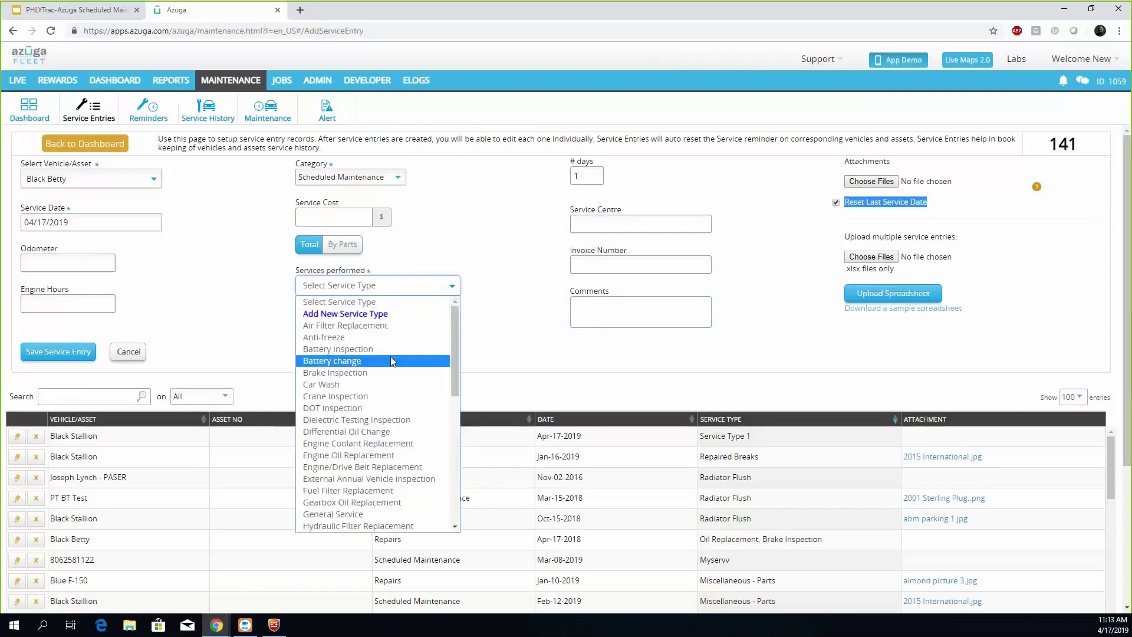
left_click(367, 457)
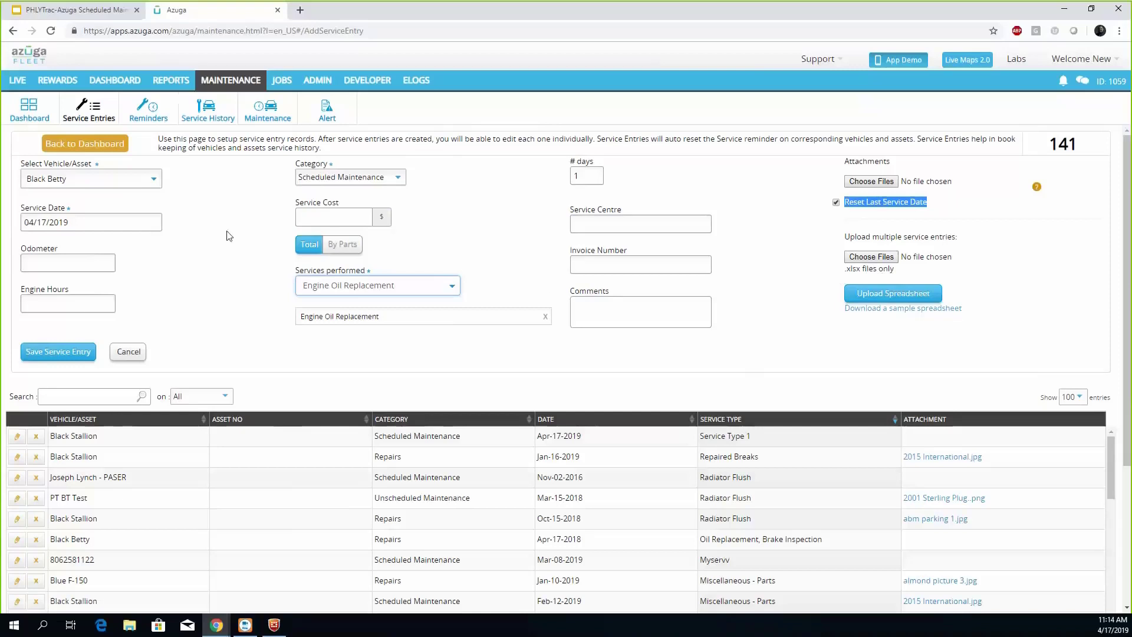
left_click(23, 118)
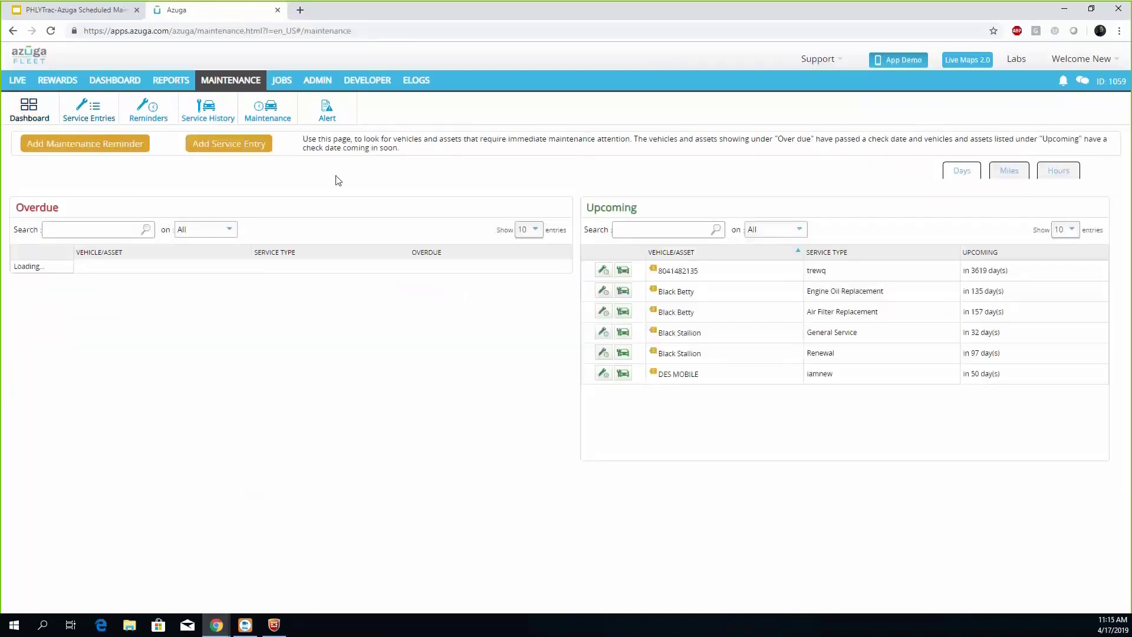
Open a blank service entry form from the maintenance dashboard, and cancel it without saving.
left_click(207, 148)
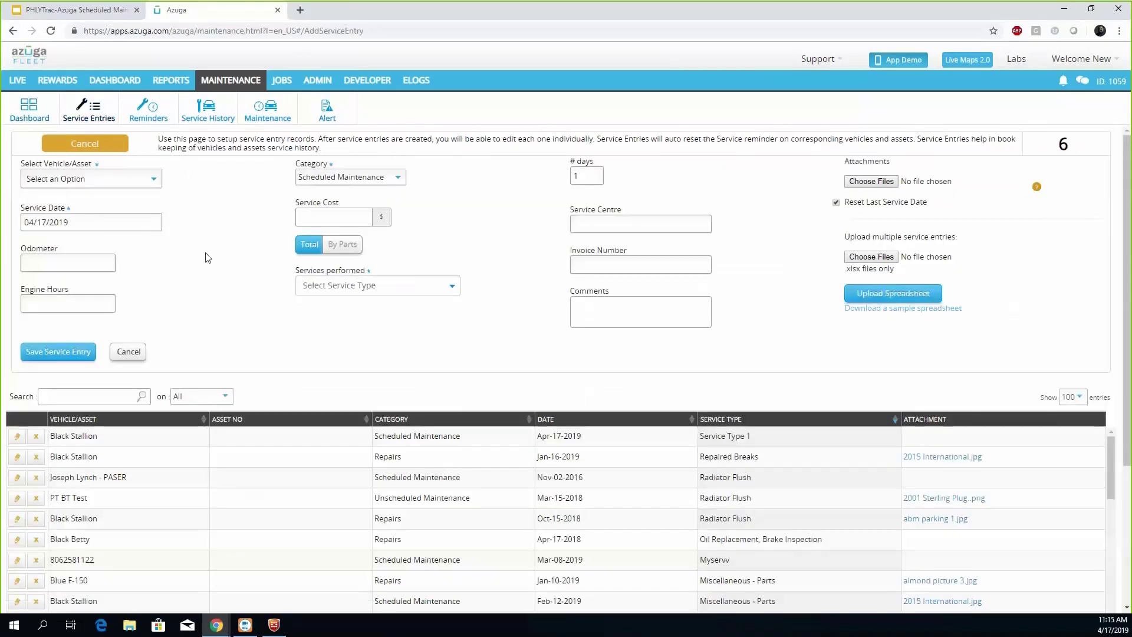
left_click(84, 143)
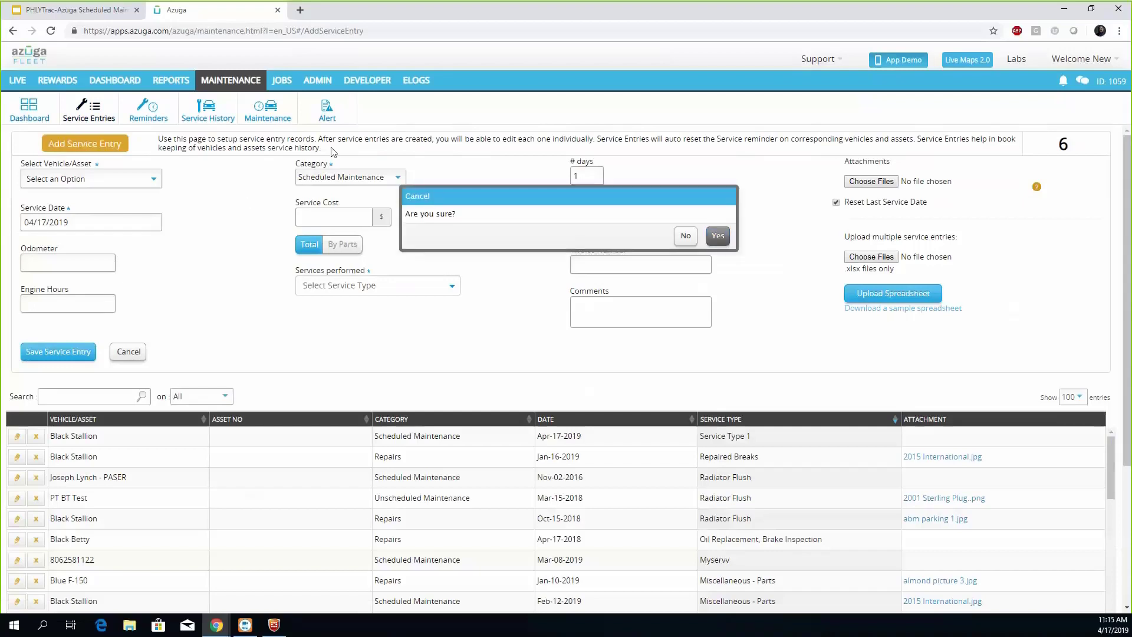
left_click(718, 236)
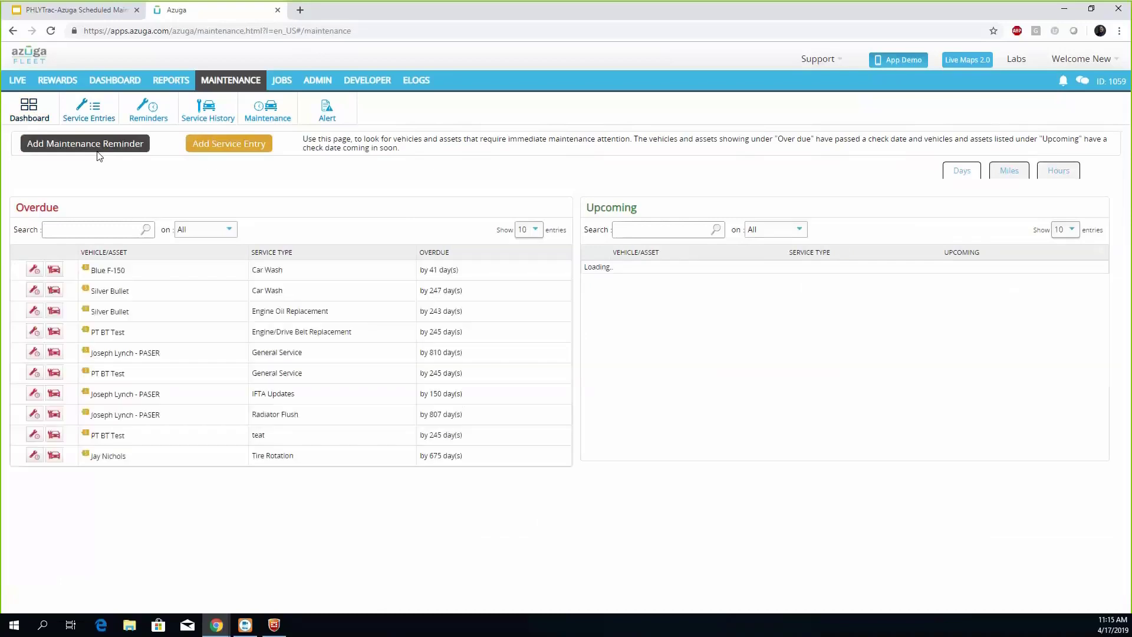
Start a new maintenance reminder named Standard Maintenance Alert, and choose Nic's Truck as its vehicle.
left_click(98, 152)
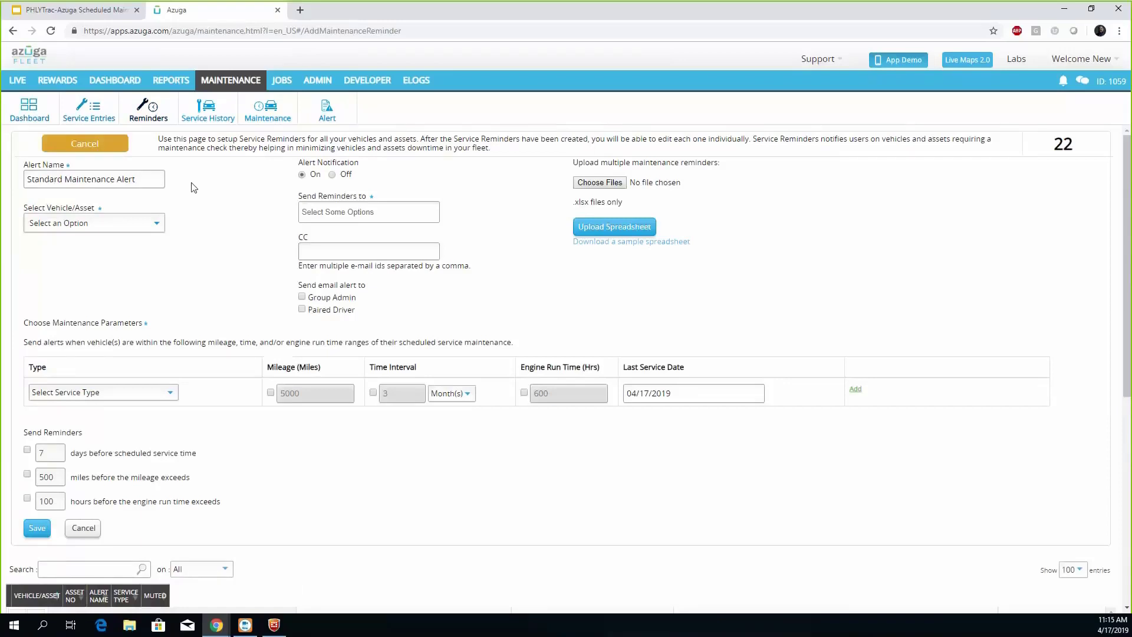
left_click(141, 180)
left_click(130, 228)
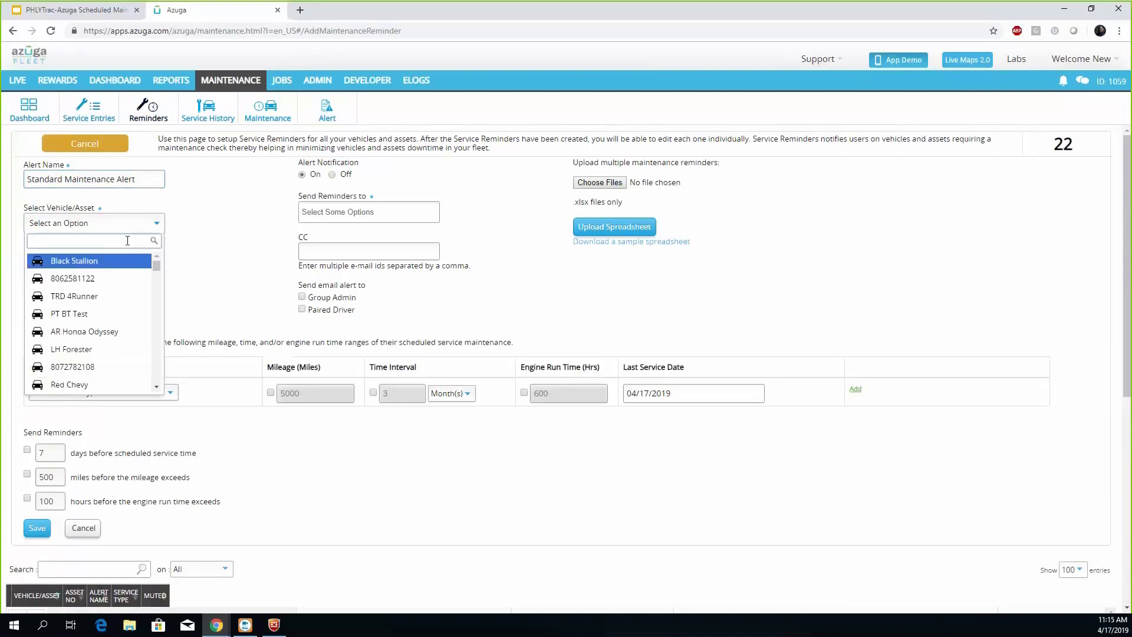
scroll(105, 323, "down", 1)
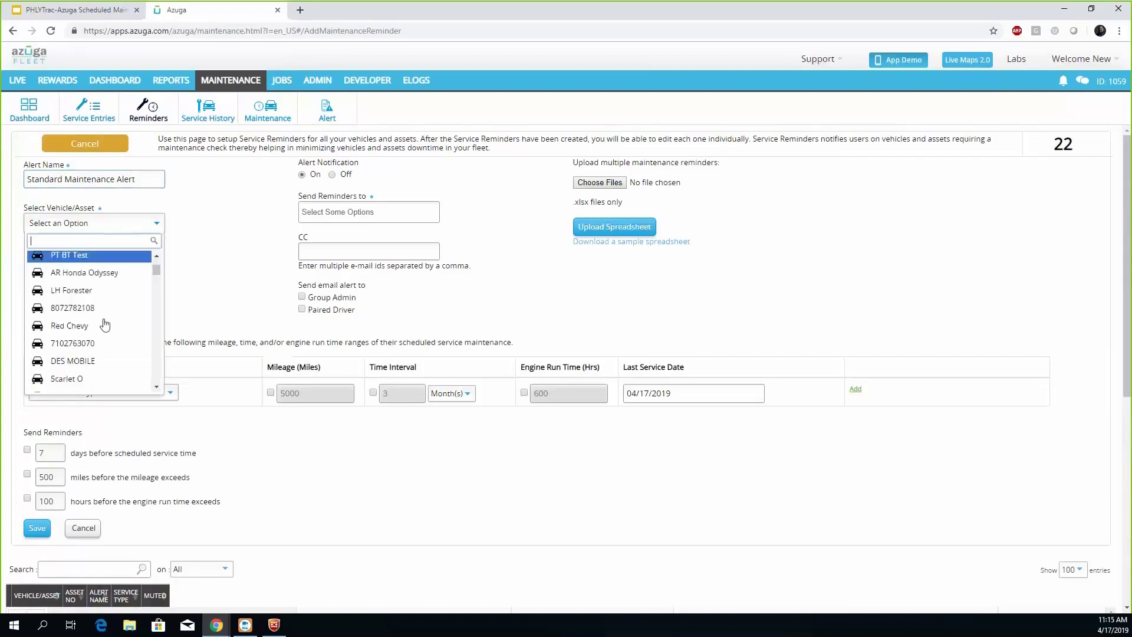
scroll(104, 325, "down", 4)
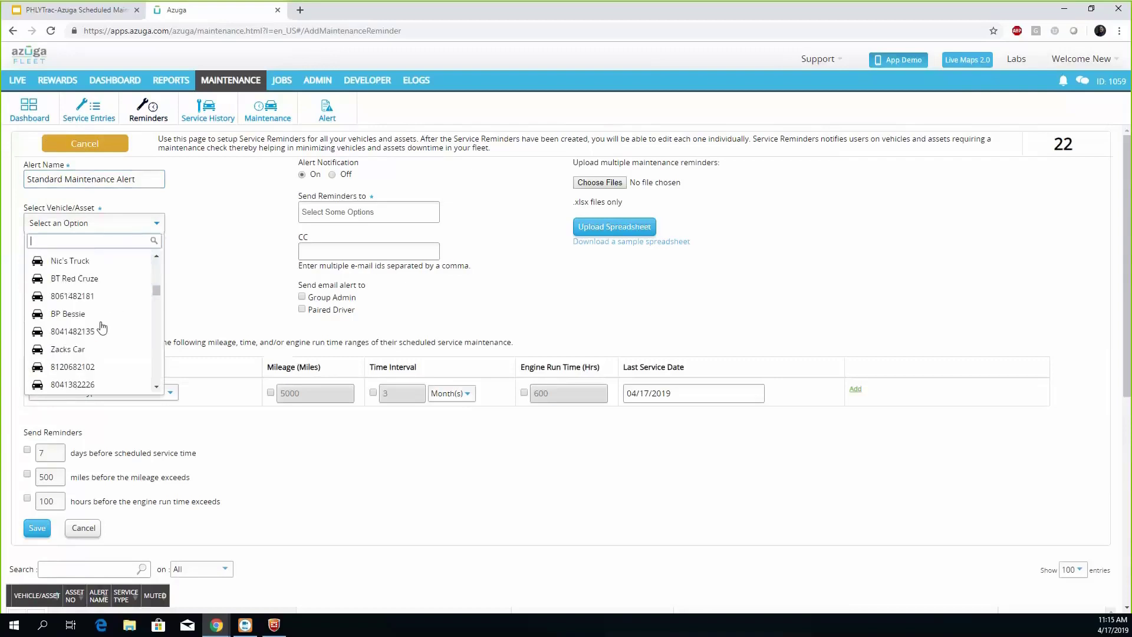
scroll(82, 328, "up", 1)
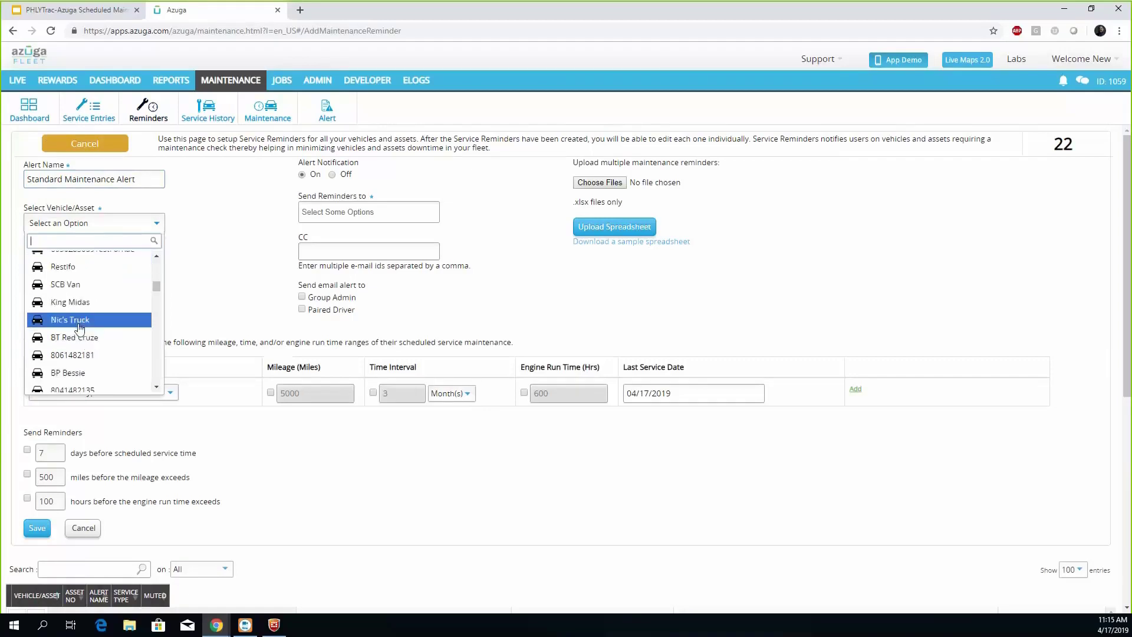
left_click(80, 325)
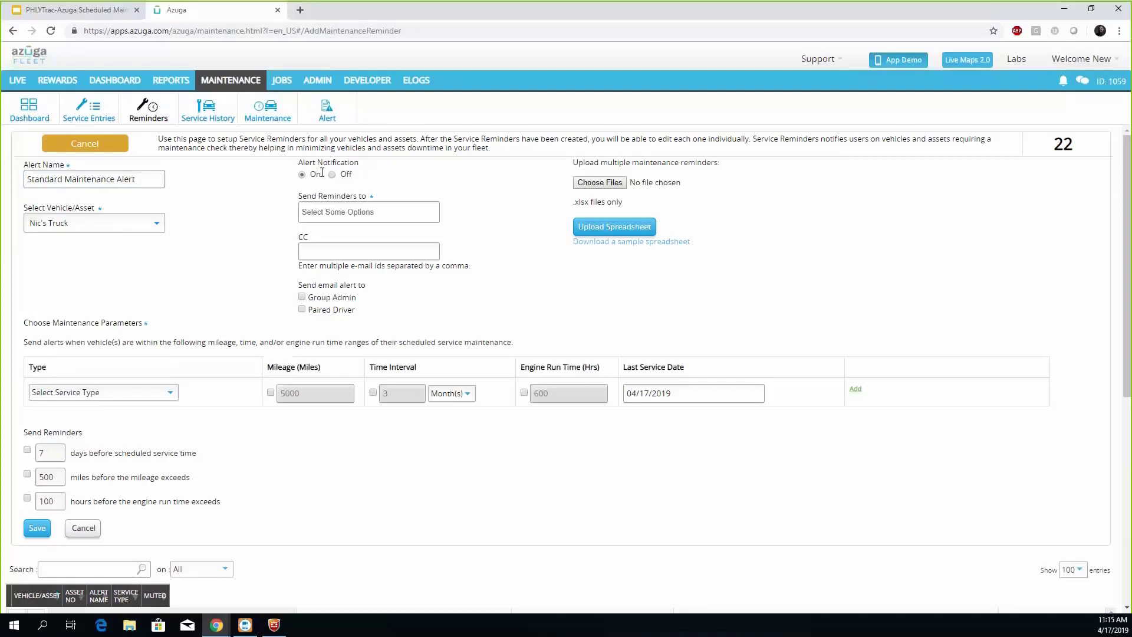
Review the drivers available as recipients of the maintenance reminder without choosing one.
left_click(349, 214)
scroll(345, 298, "down", 10)
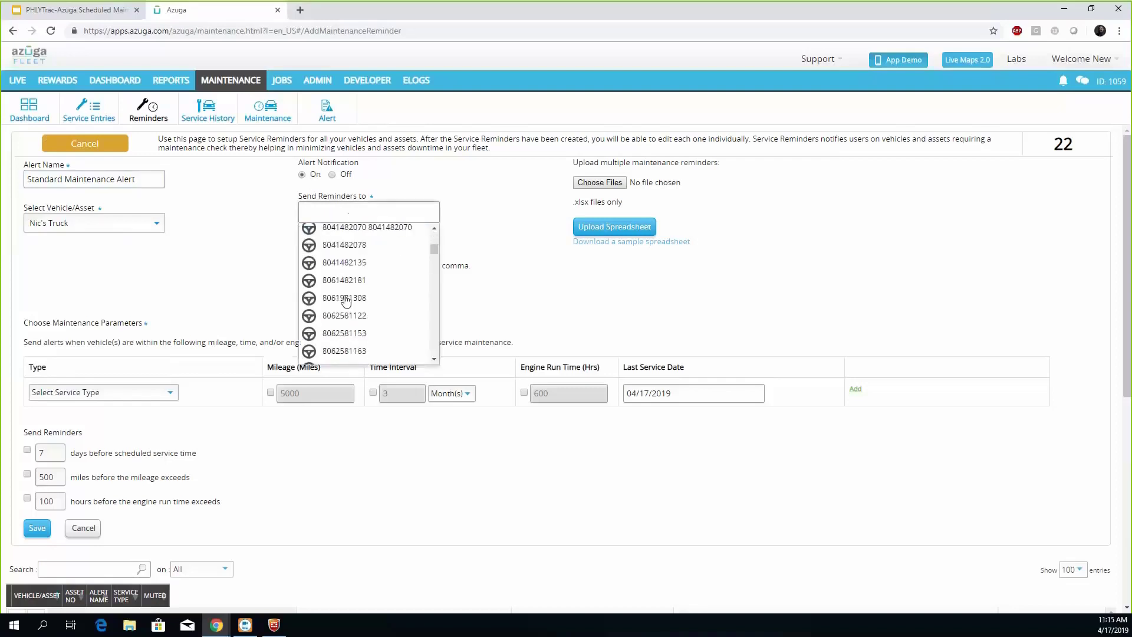
scroll(346, 301, "down", 10)
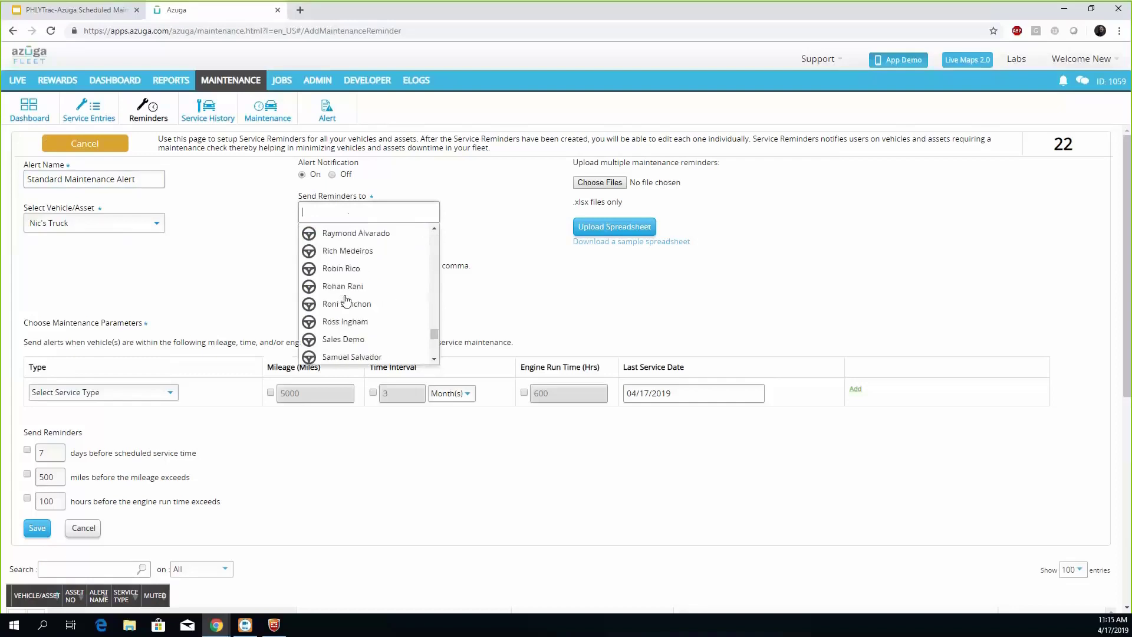
left_click(258, 233)
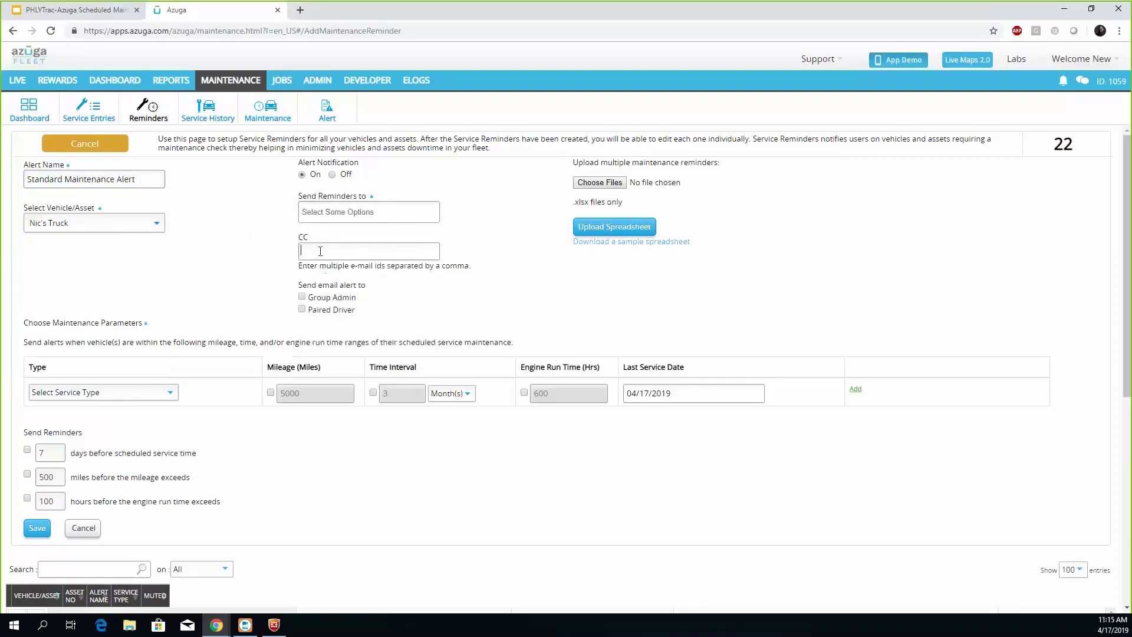
left_click(335, 204)
scroll(365, 248, "down", 1)
scroll(364, 253, "down", 5)
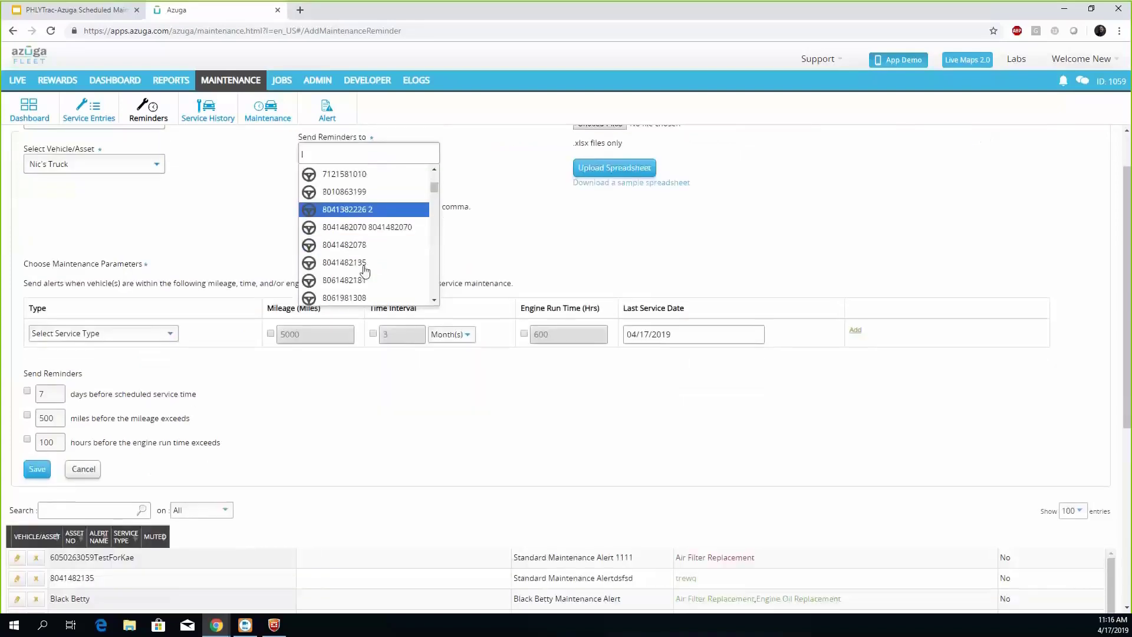
left_click(281, 226)
scroll(478, 250, "up", 1)
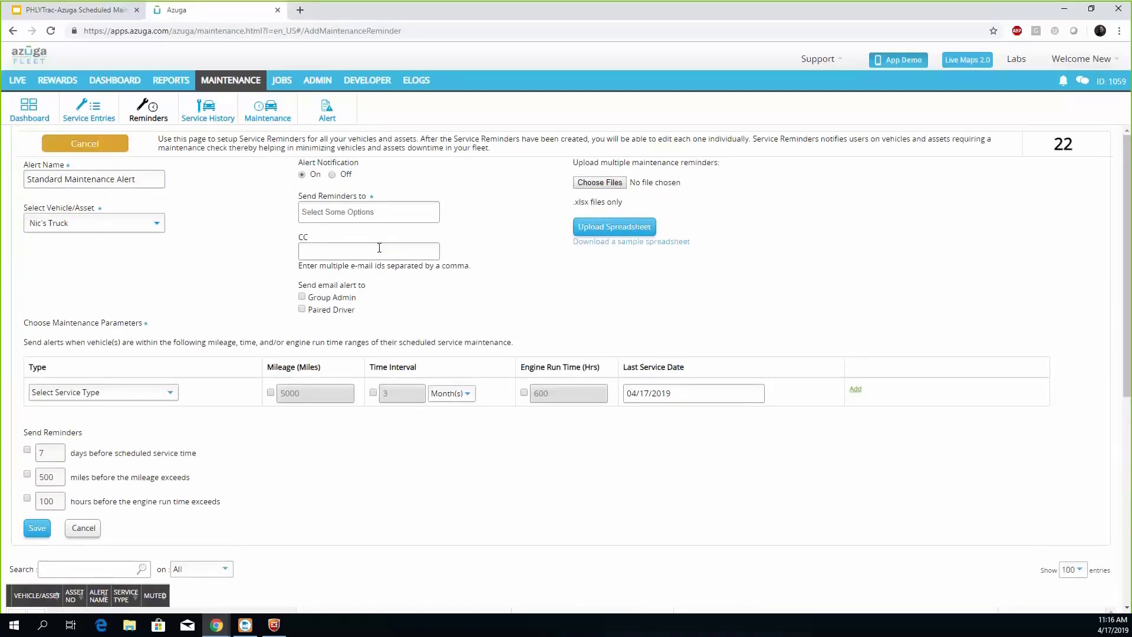
Enable email alerts to the Group Admin, and review the options for uploading multiple maintenance reminders.
left_click(303, 297)
left_click(302, 311)
left_click_drag(729, 167, 584, 164)
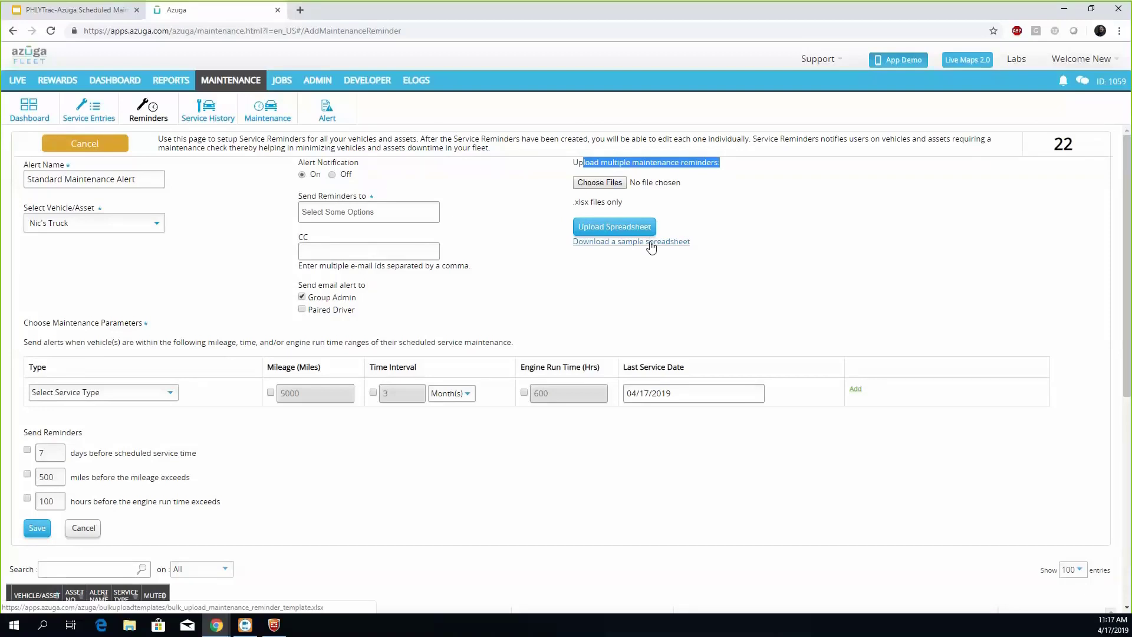
left_click(500, 219)
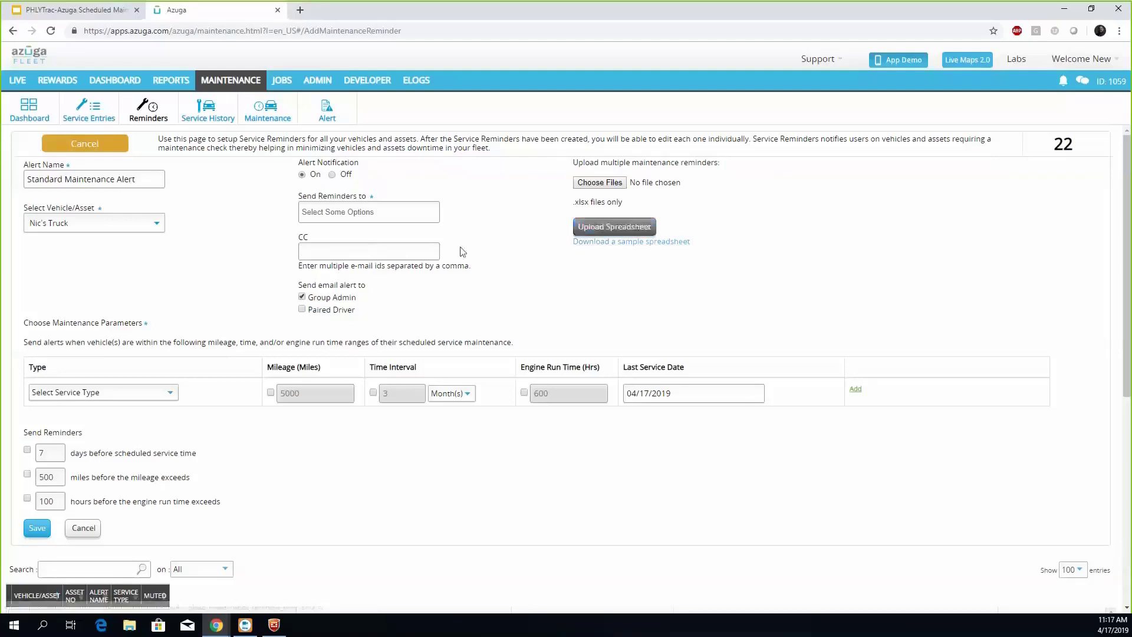
Set the reminder's service type to Engine Oil Replacement, with a mileage of 3000 miles and a time interval of 3 months.
scroll(248, 266, "down", 2)
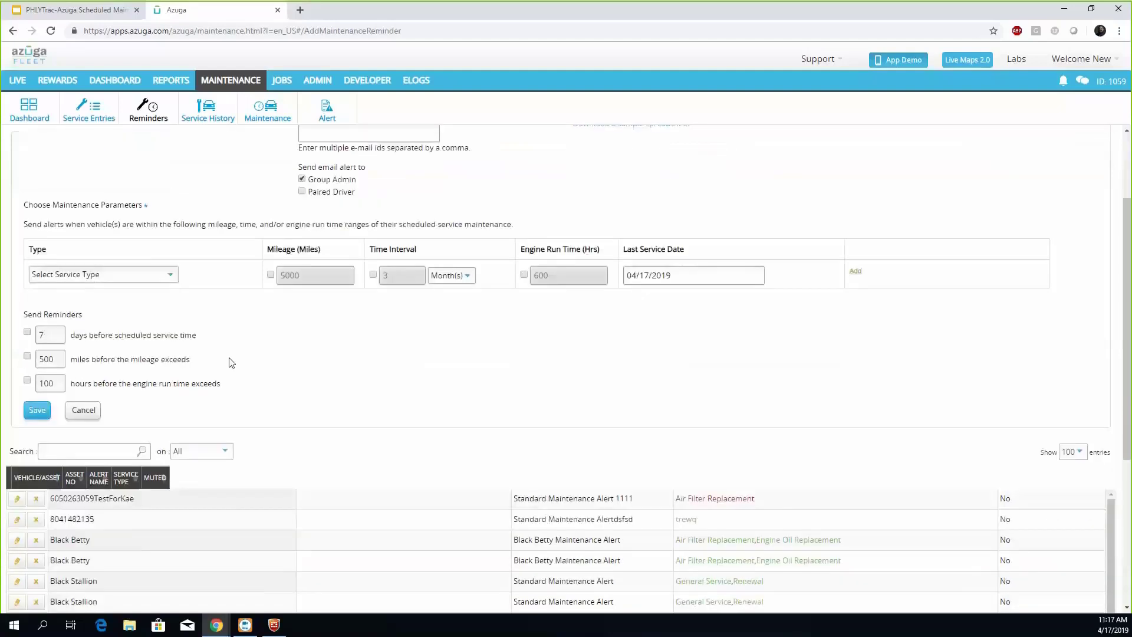
left_click(130, 276)
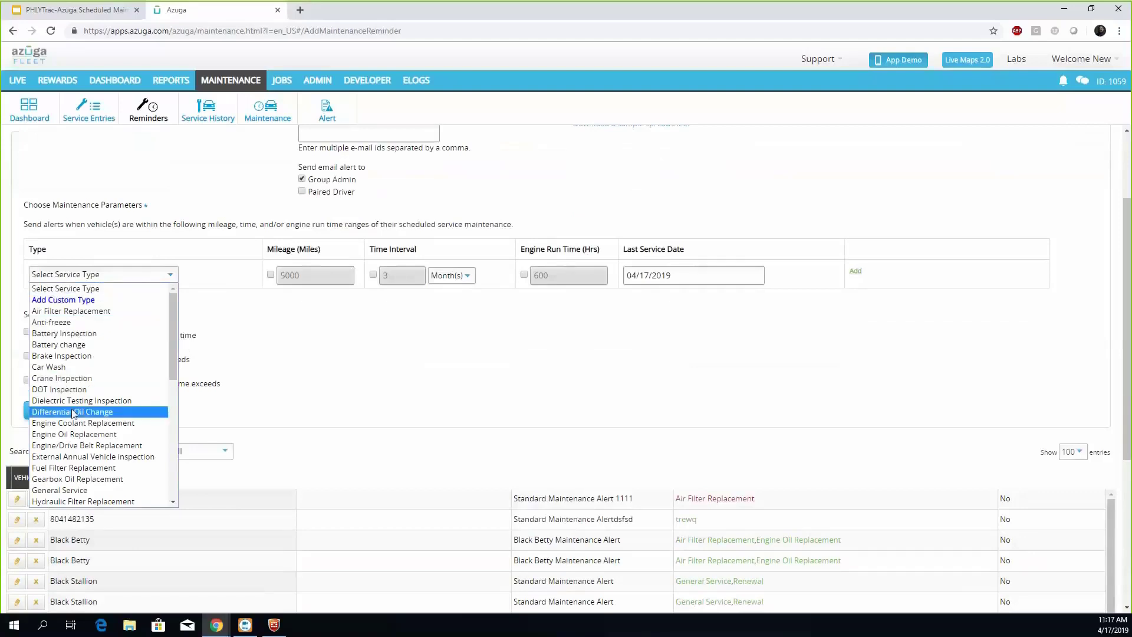
left_click(84, 435)
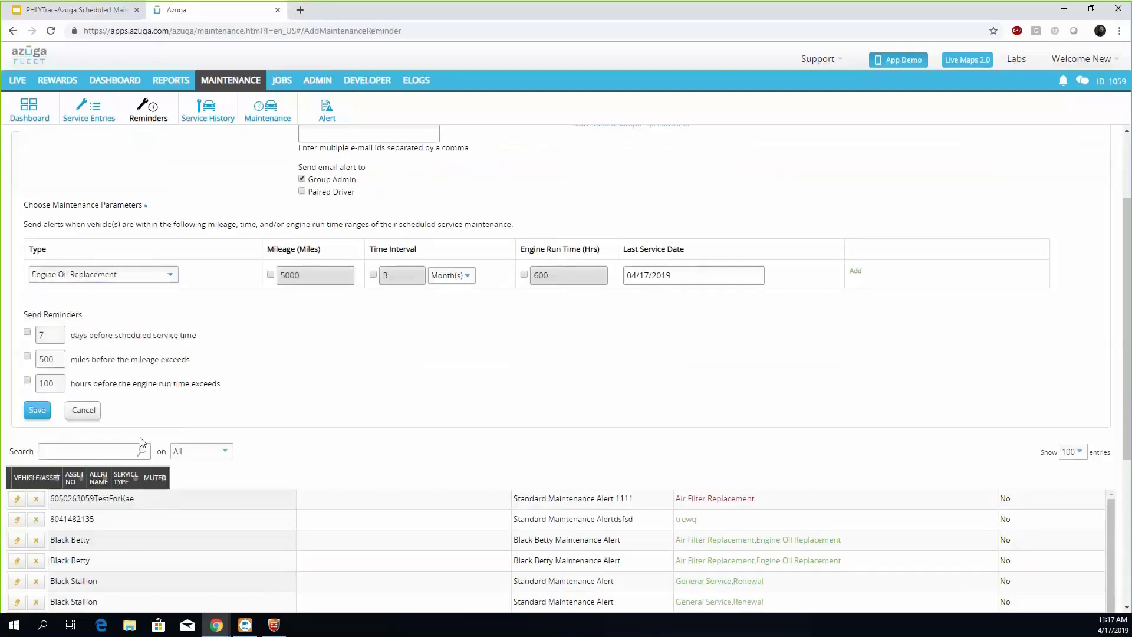
left_click(270, 274)
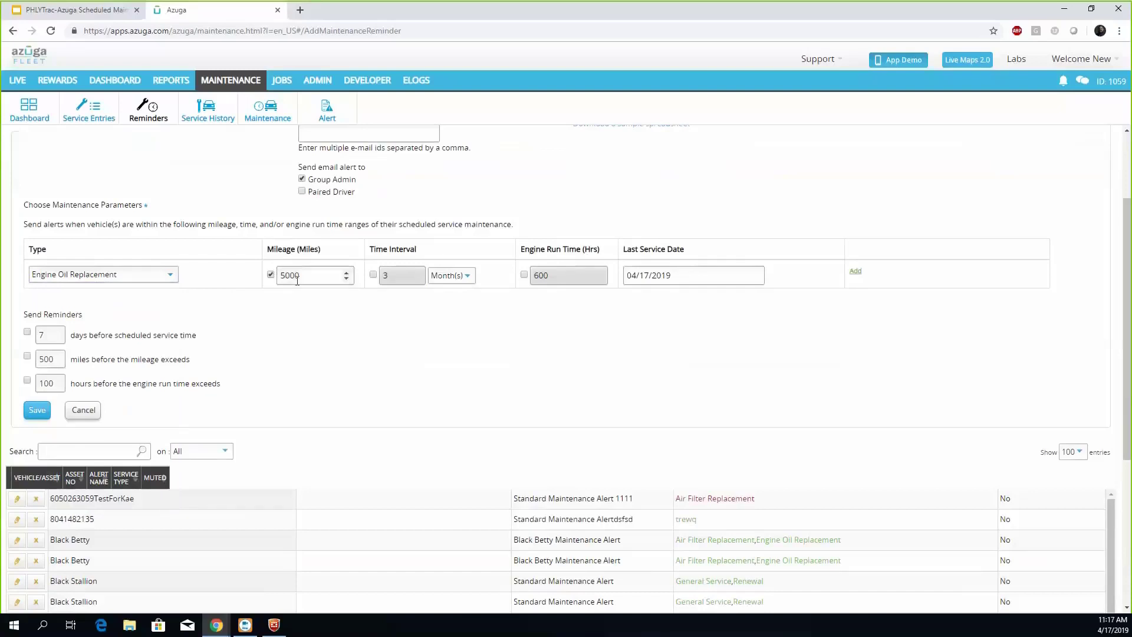
double_click(305, 274)
type("3000")
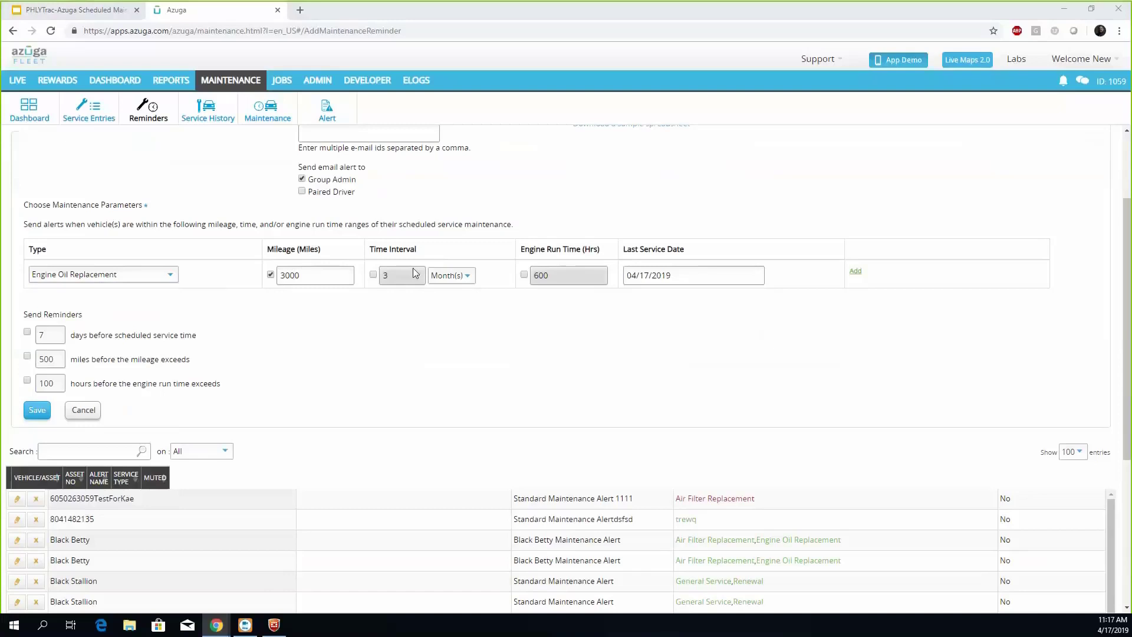
left_click(374, 274)
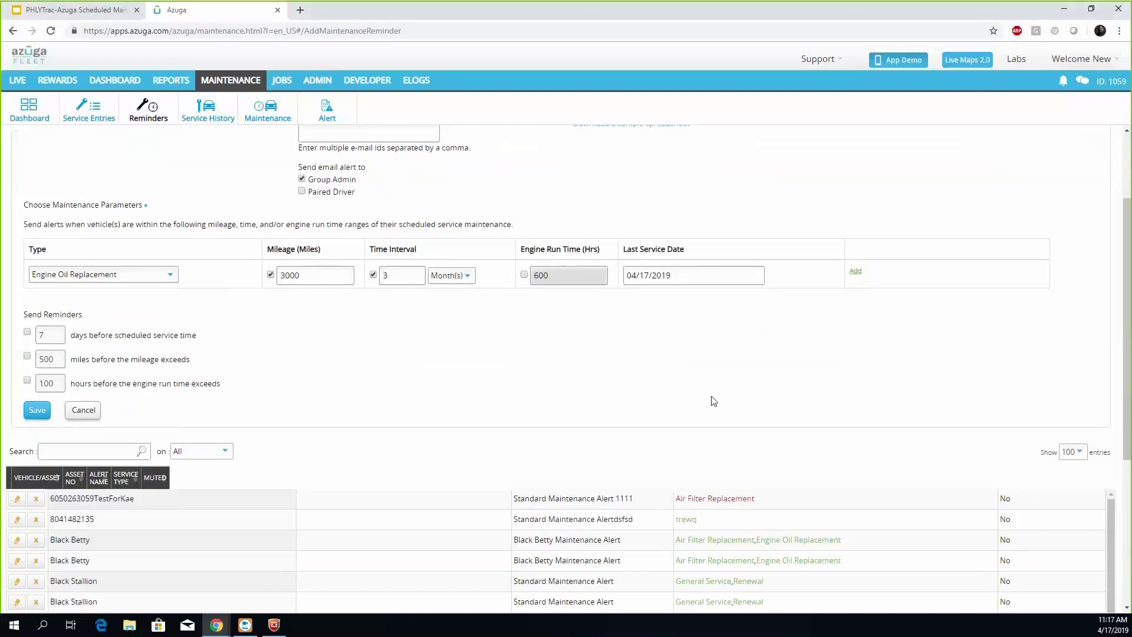
Enable advance reminders 7 days before the scheduled service time and 200 miles before the mileage exceeds.
left_click(27, 332)
double_click(54, 358)
type("200")
left_click(27, 357)
Set the last service date of the Engine Oil Replacement to 04/13/2019.
left_click(684, 275)
left_click(682, 276)
left_click(682, 275)
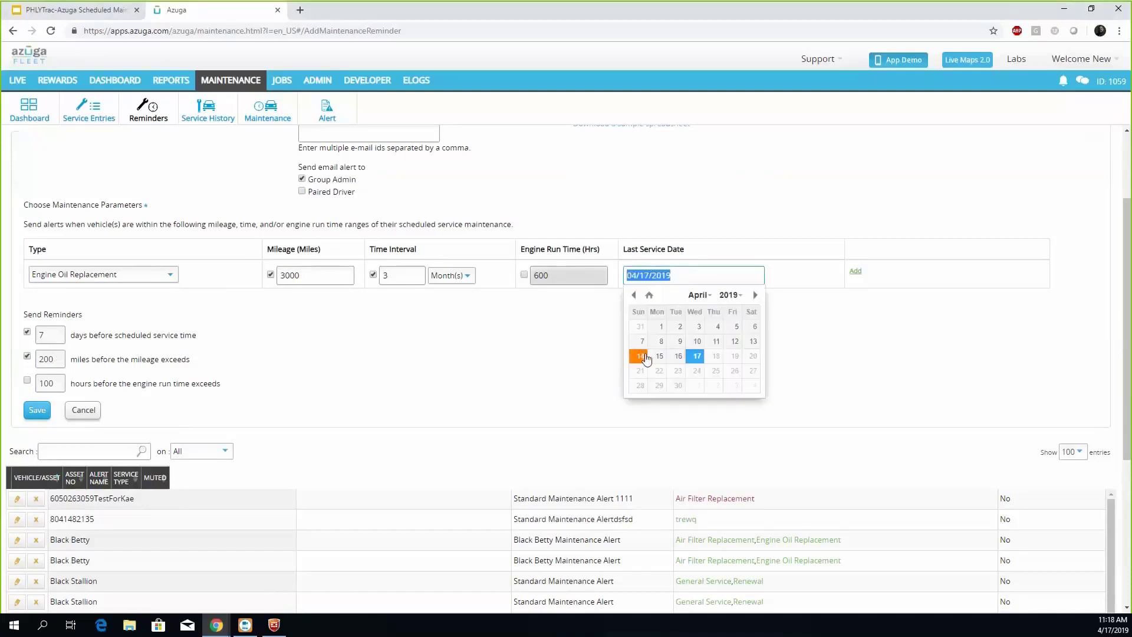
left_click(753, 341)
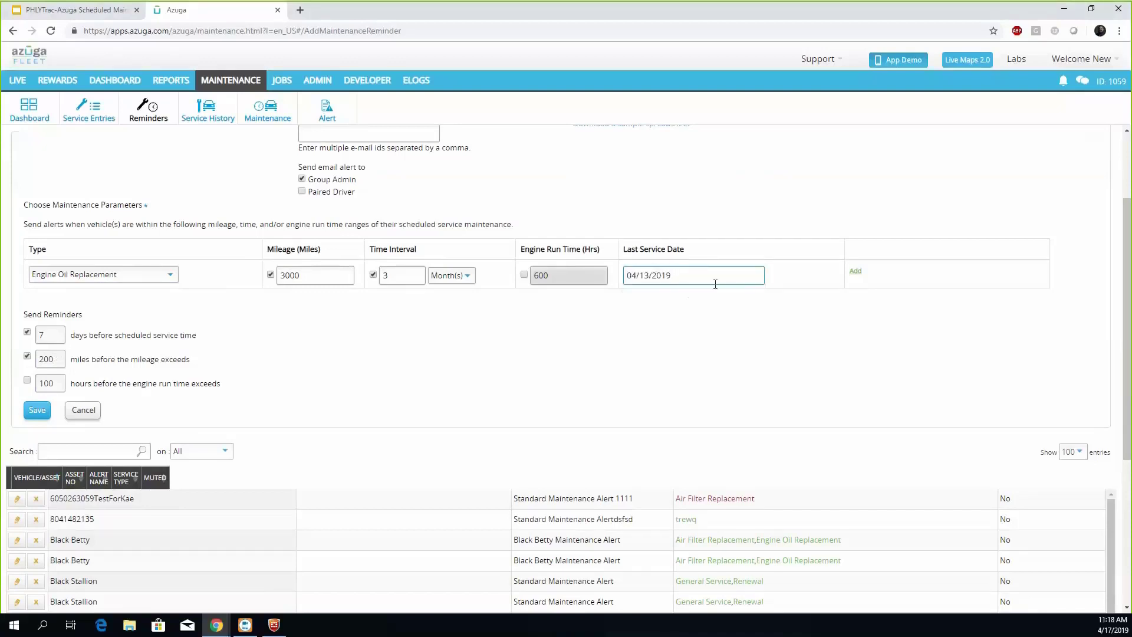
Find the driver of Nic's Truck among the recipients, and add them to the people who receive the reminders.
scroll(232, 305, "up", 2)
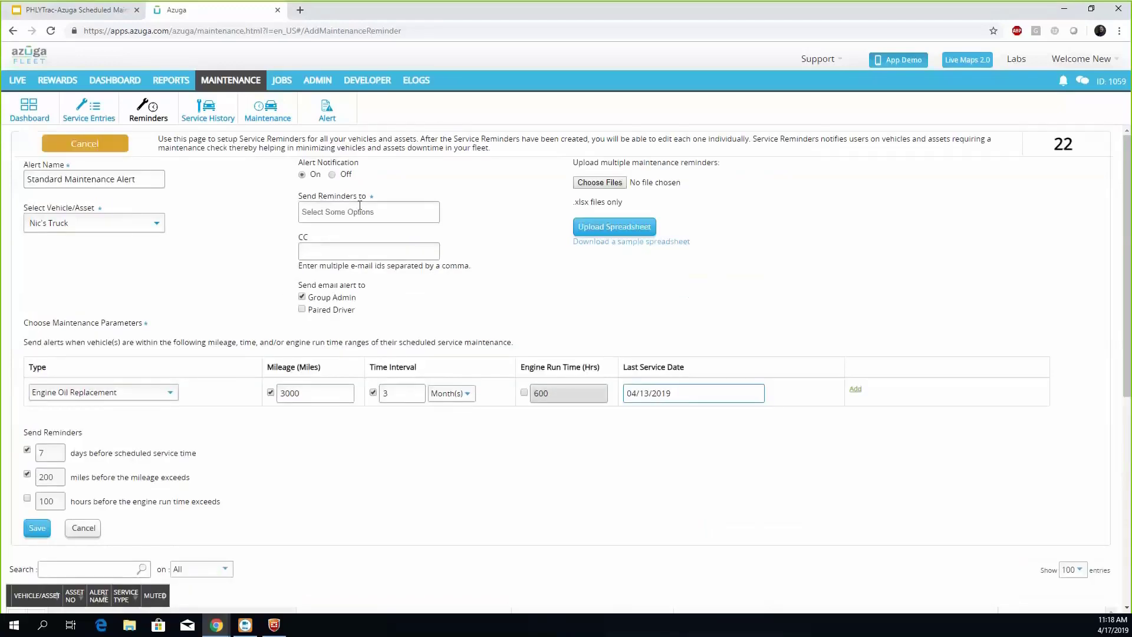
left_click(330, 211)
scroll(365, 302, "down", 3)
scroll(366, 302, "down", 5)
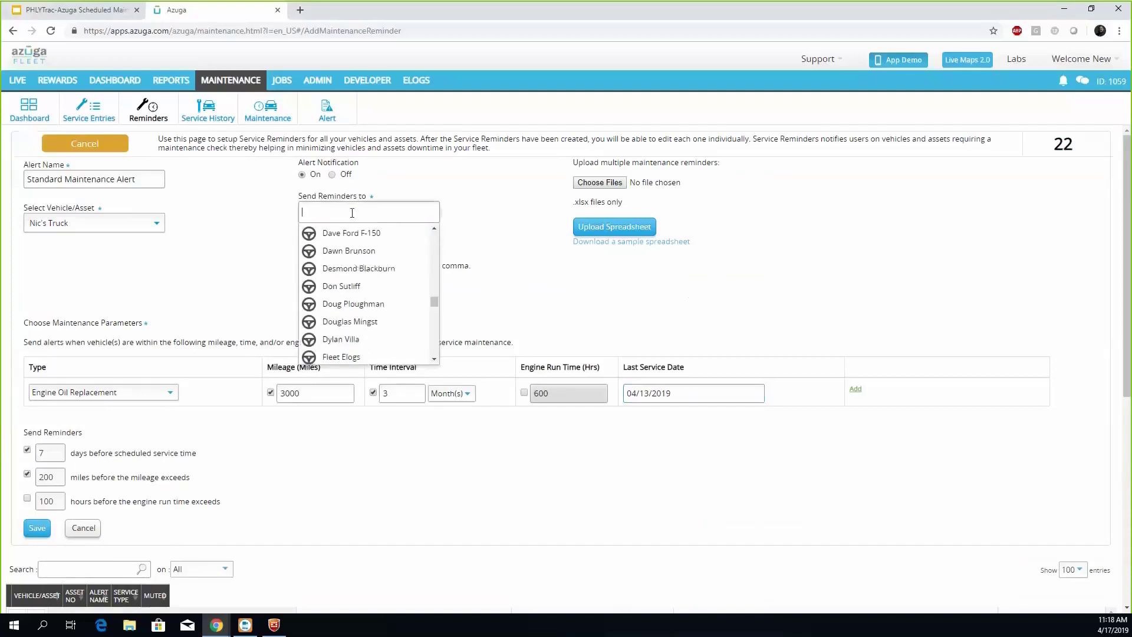
type("nic")
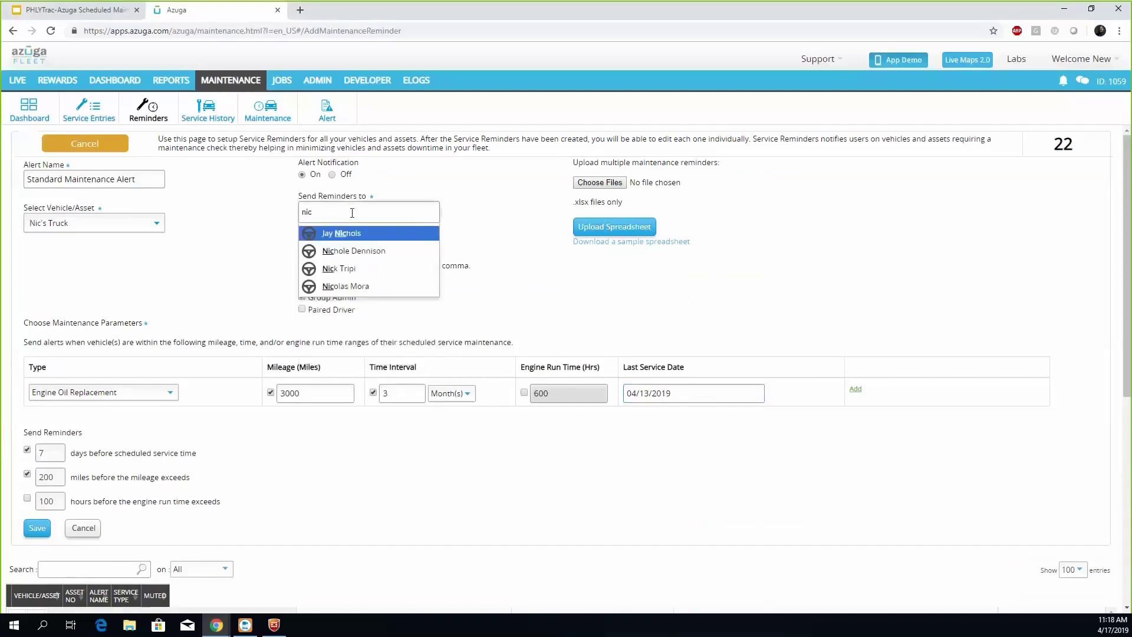
left_click(346, 285)
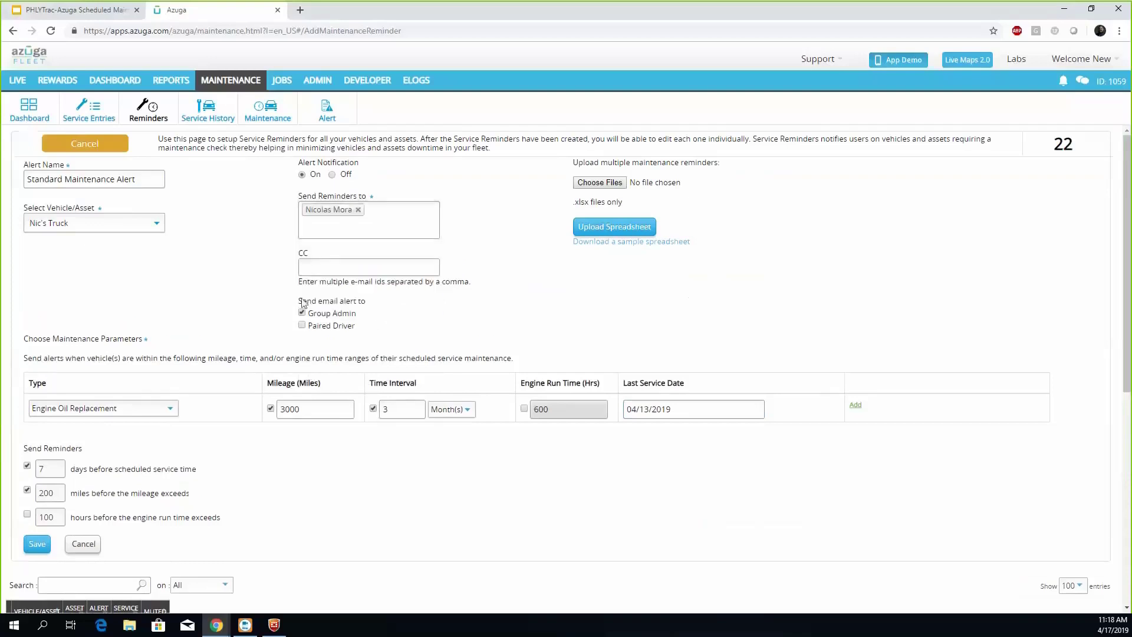
Add the completed Engine Oil Replacement row to the reminder's maintenance parameters.
scroll(177, 380, "down", 2)
scroll(338, 412, "up", 1)
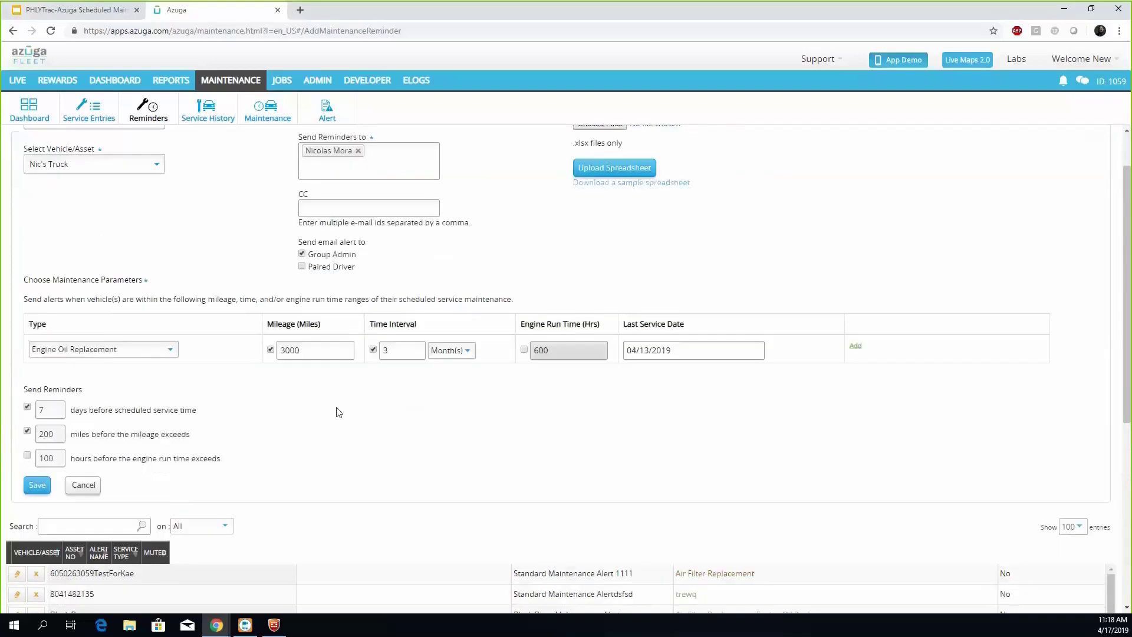
scroll(339, 411, "down", 3)
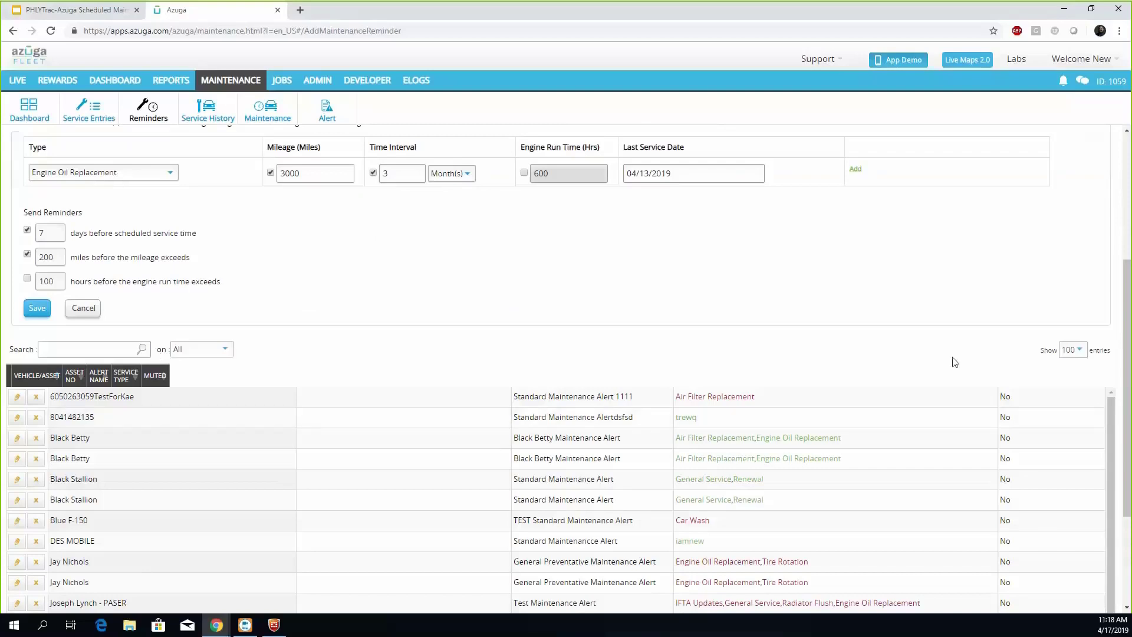
left_click(855, 169)
Add Air Filter Replacement as a second maintenance parameter, with a mileage of 5000 miles and a time interval of 6 months.
left_click(123, 201)
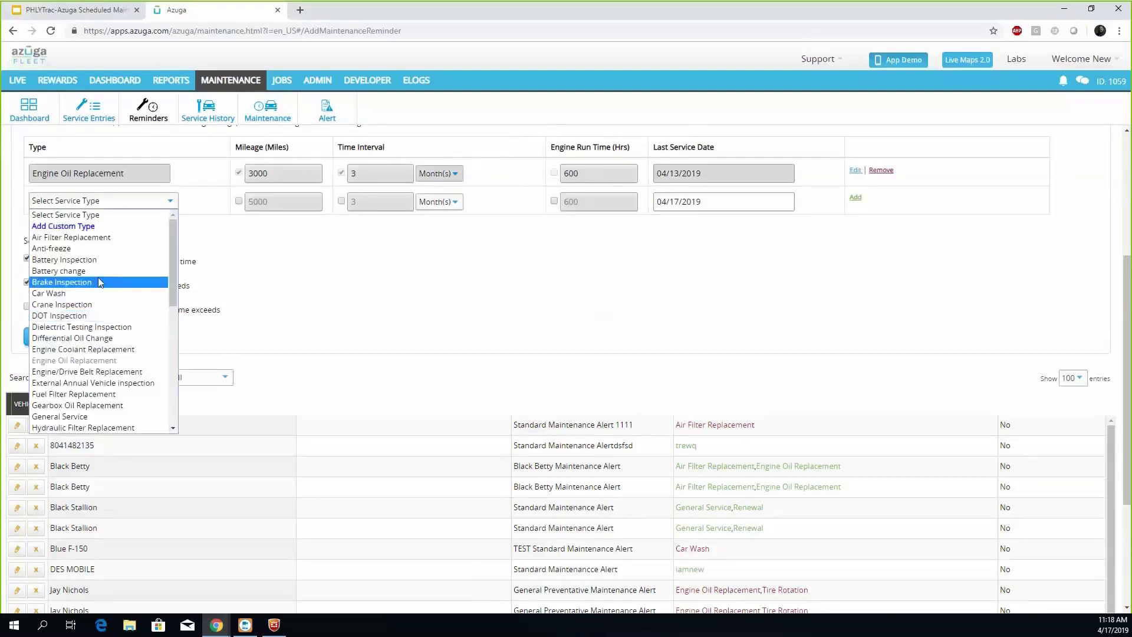
left_click(76, 237)
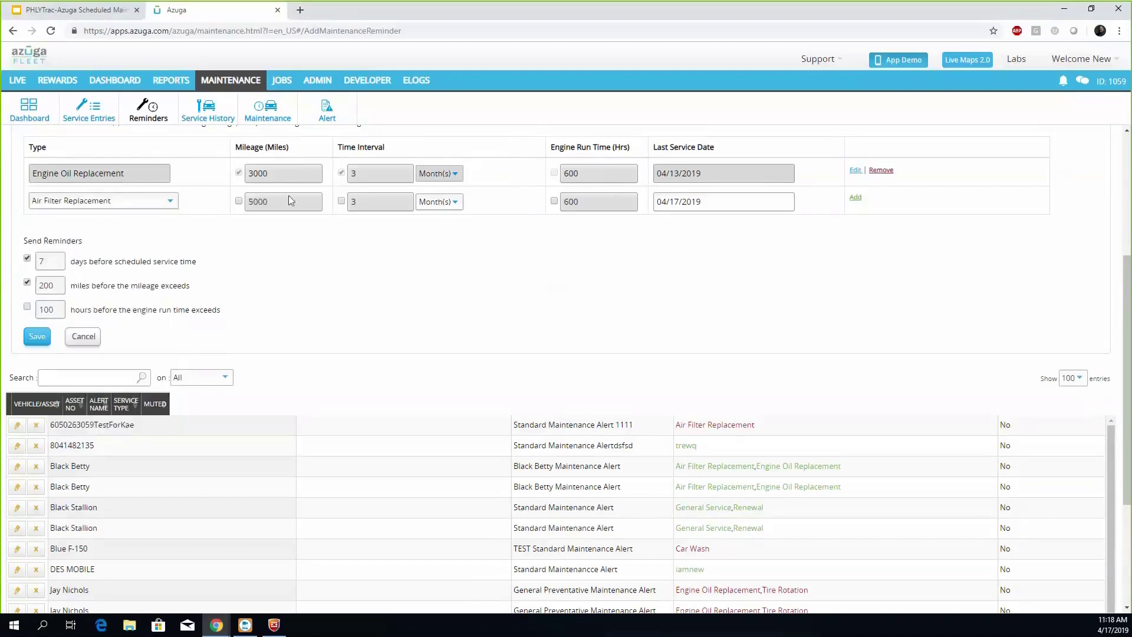
left_click(239, 201)
left_click(340, 202)
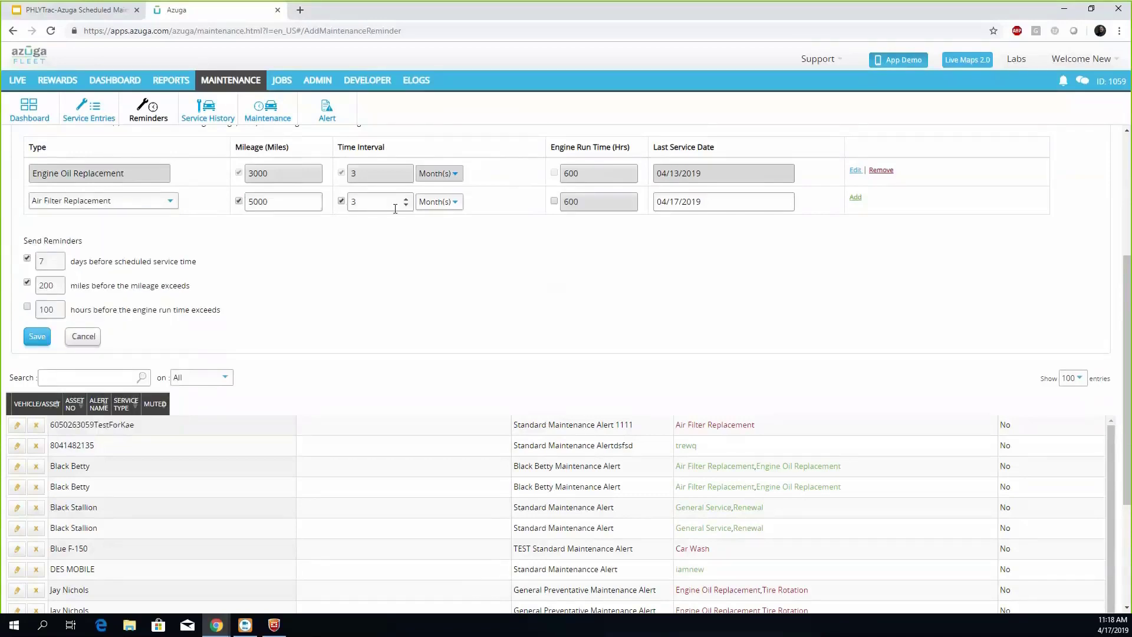
left_click(383, 198)
key("BackSpace")
type("6")
left_click(856, 199)
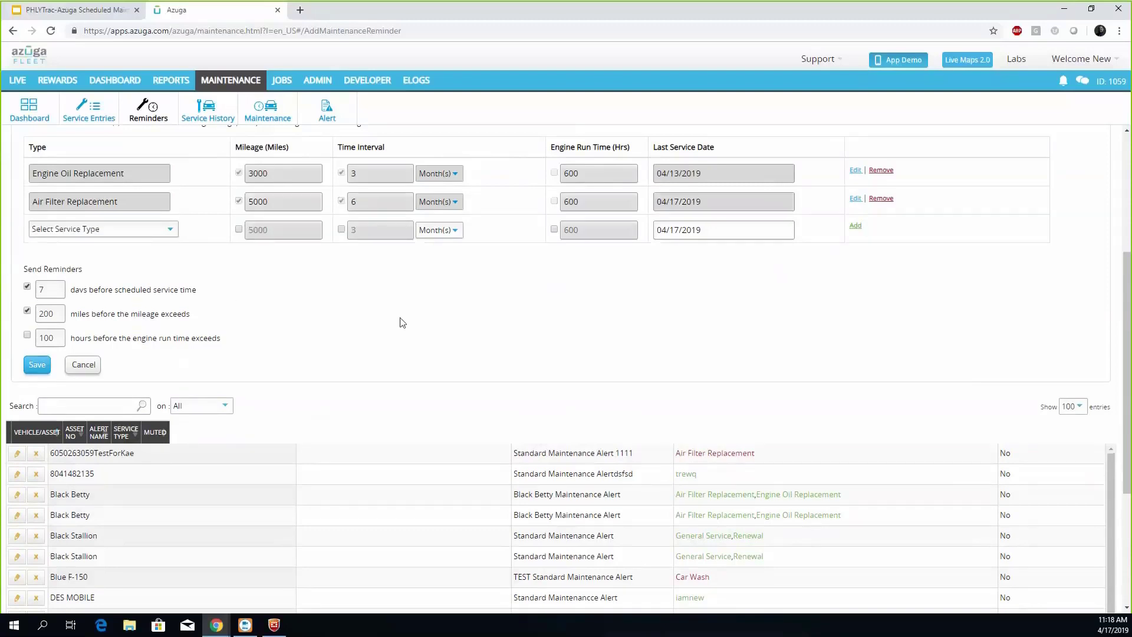
scroll(401, 322, "up", 2)
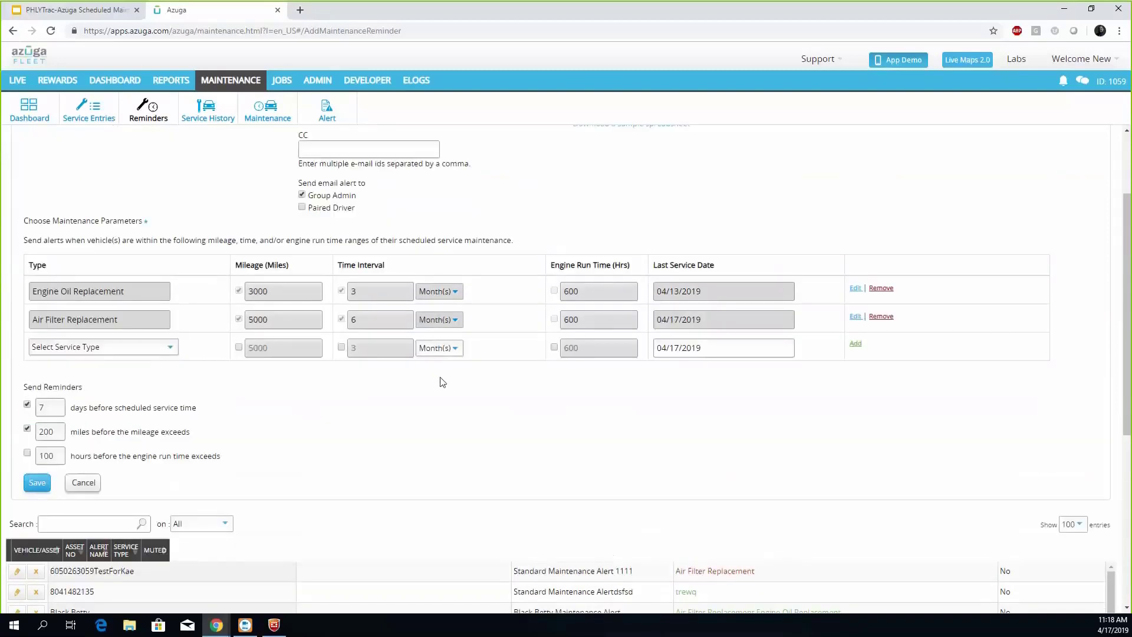
Try to save the reminder, first accepting the Azuga maintenance package for Nic's Truck and on a second attempt declining it.
scroll(442, 382, "up", 2)
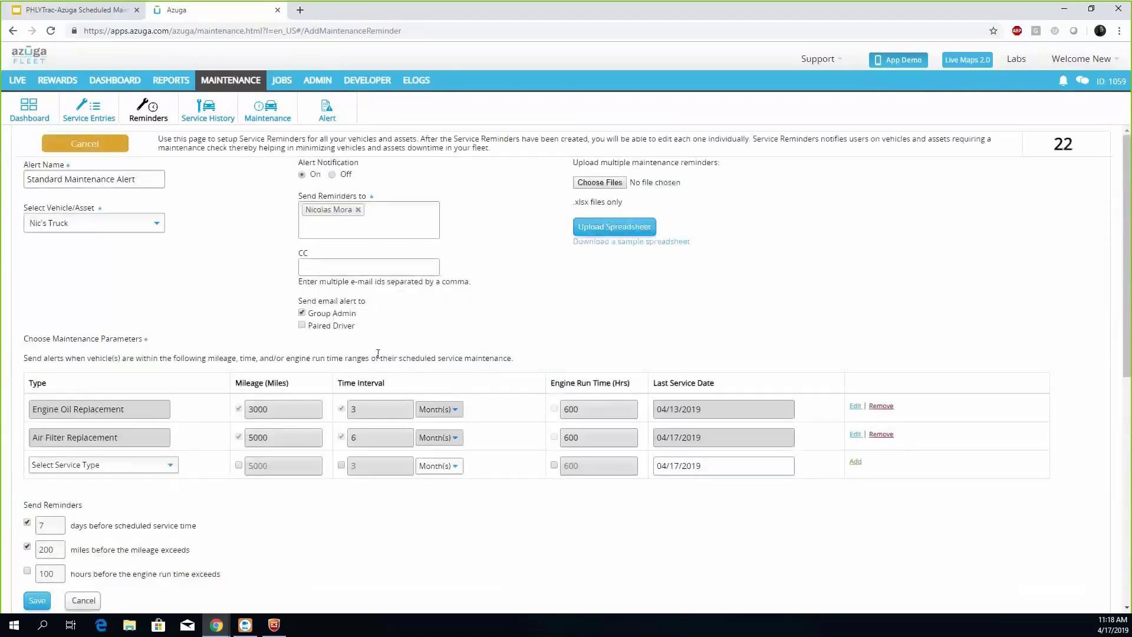
scroll(206, 317, "down", 3)
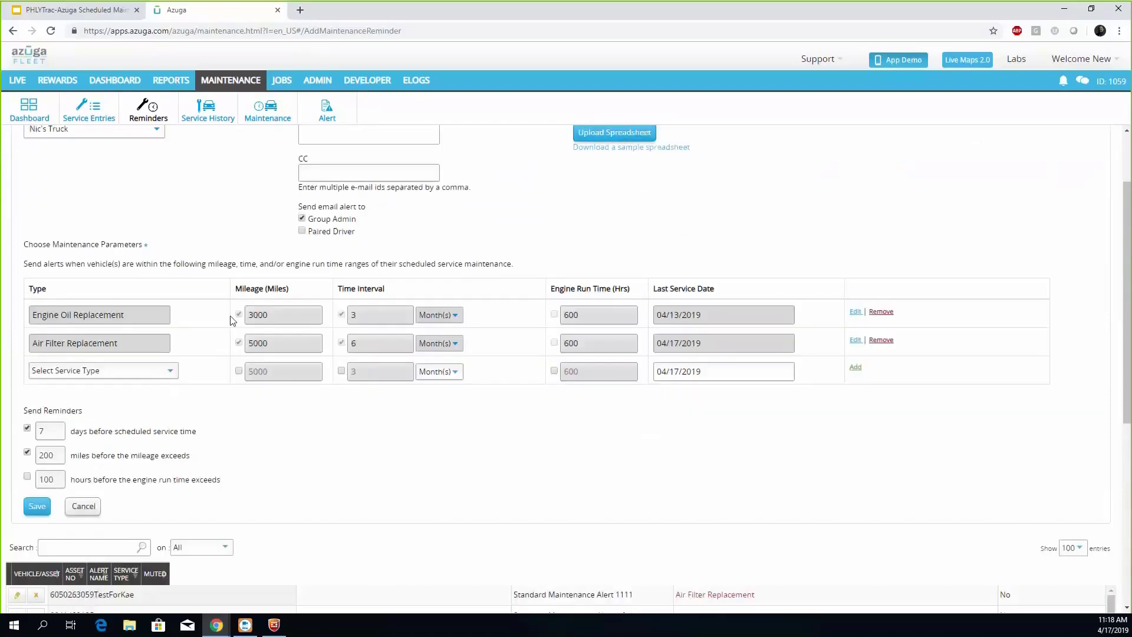
left_click(36, 423)
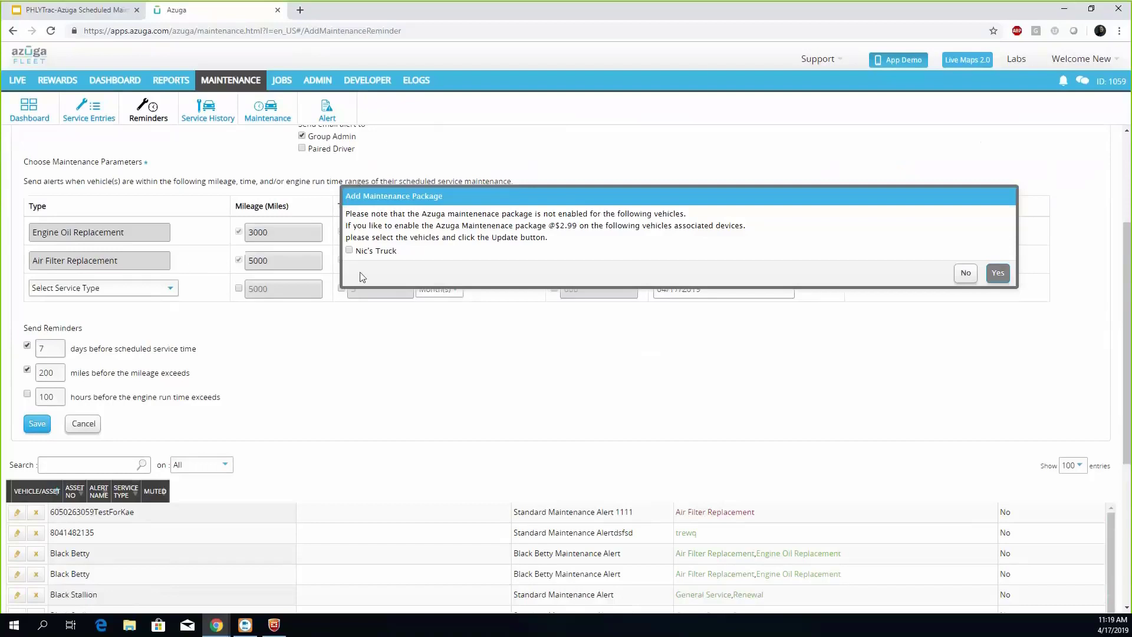
left_click(357, 251)
left_click(998, 273)
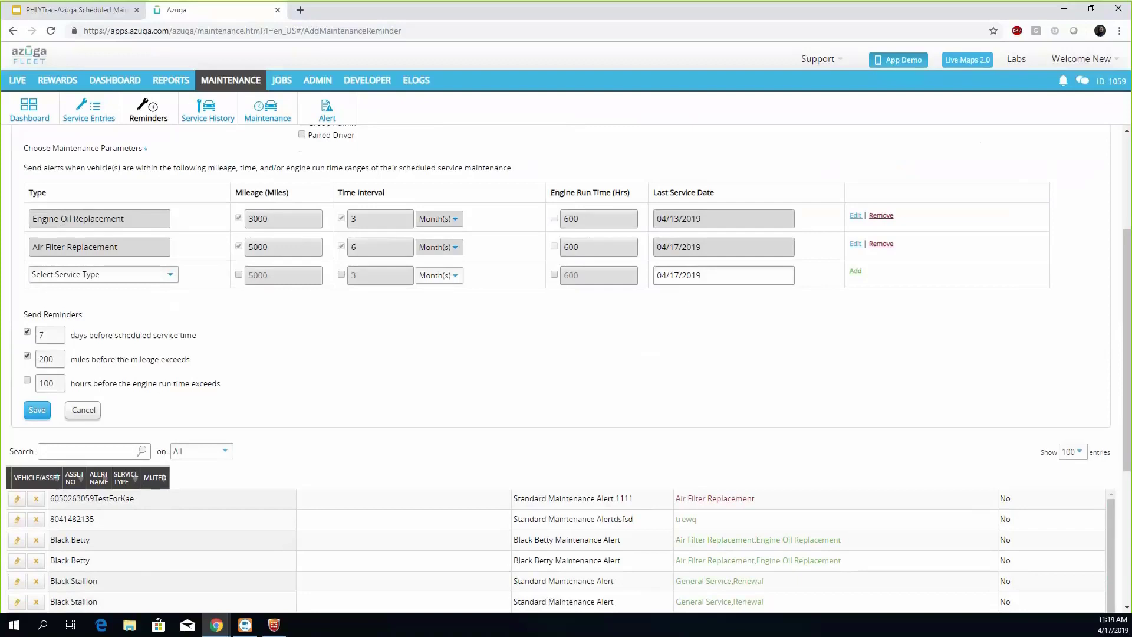
left_click(37, 409)
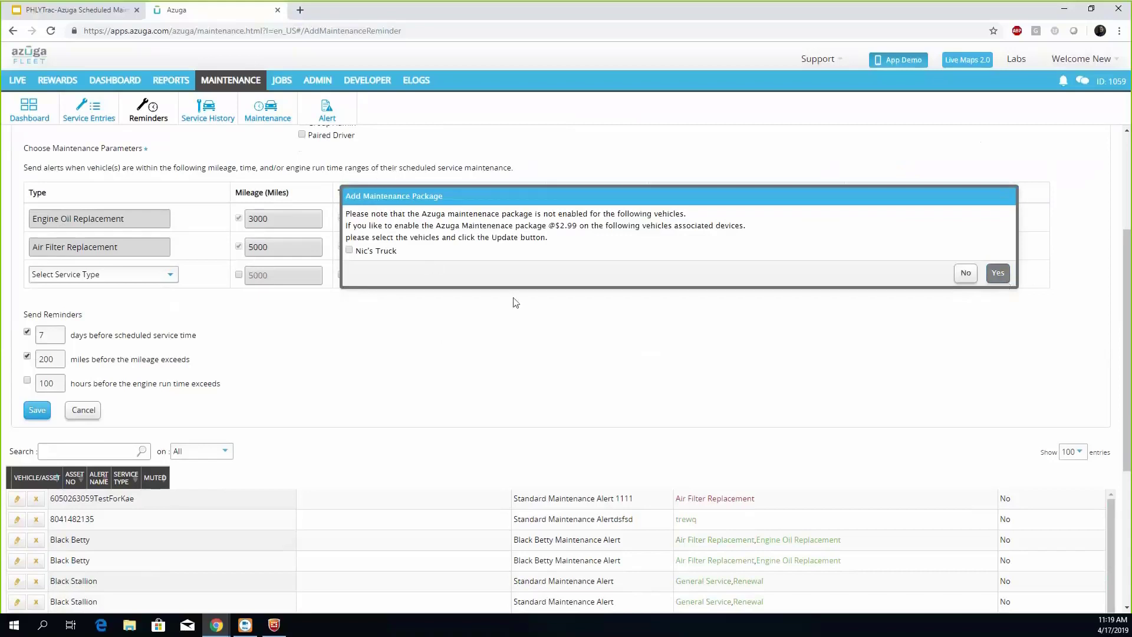
left_click(967, 272)
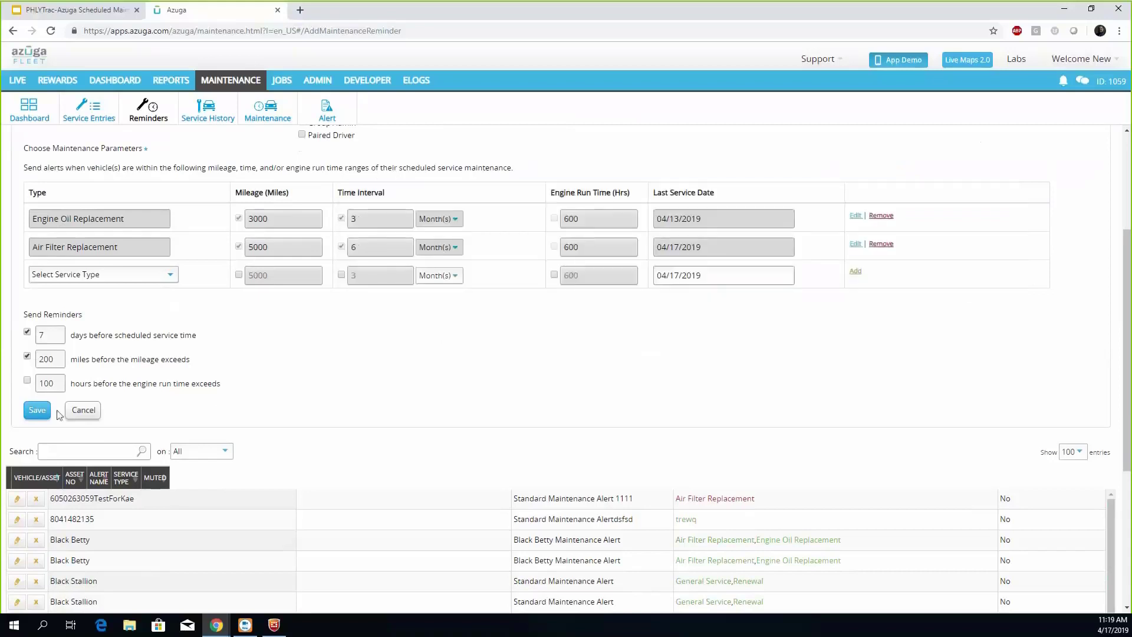
Go back to the maintenance dashboard, and view the service entries list with the columns it can be searched on.
scroll(253, 262, "up", 3)
left_click(52, 149)
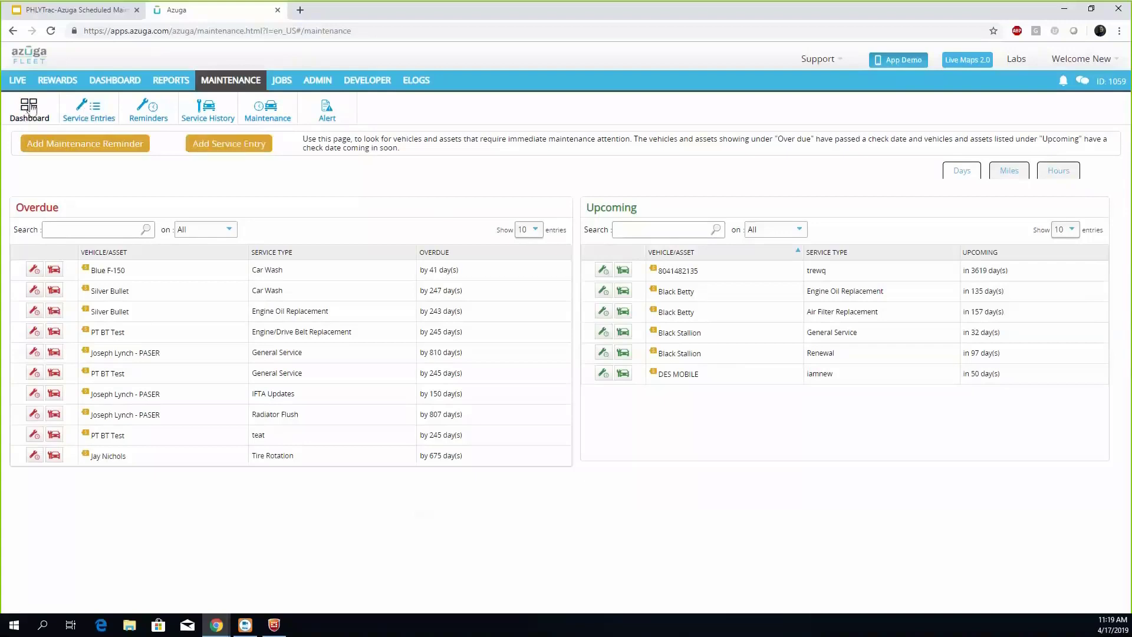
left_click(88, 107)
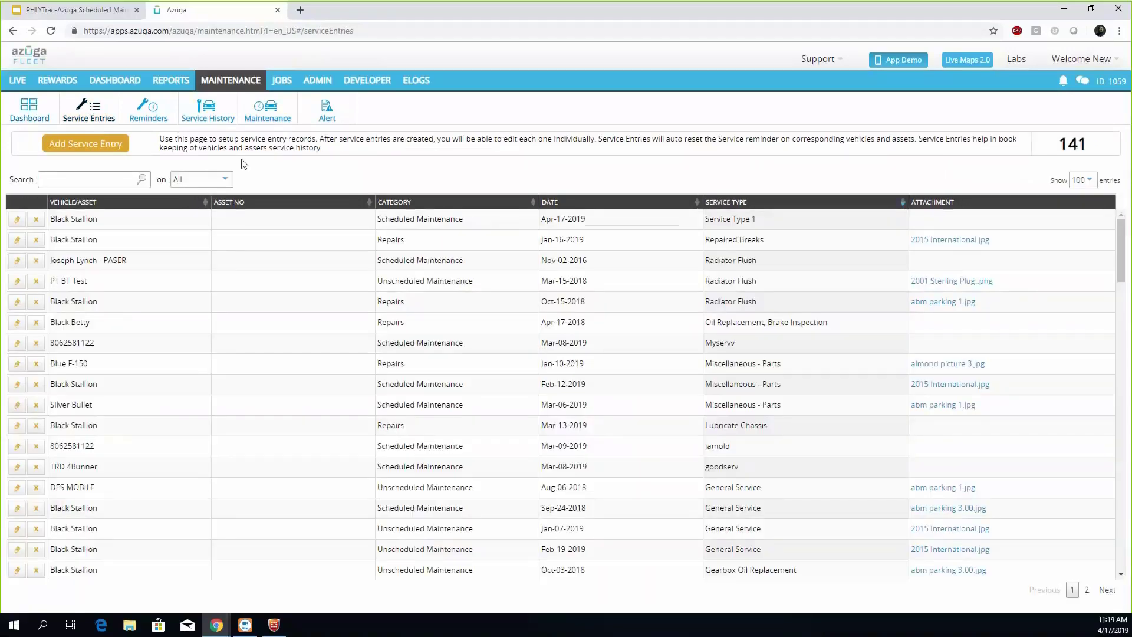
left_click(202, 179)
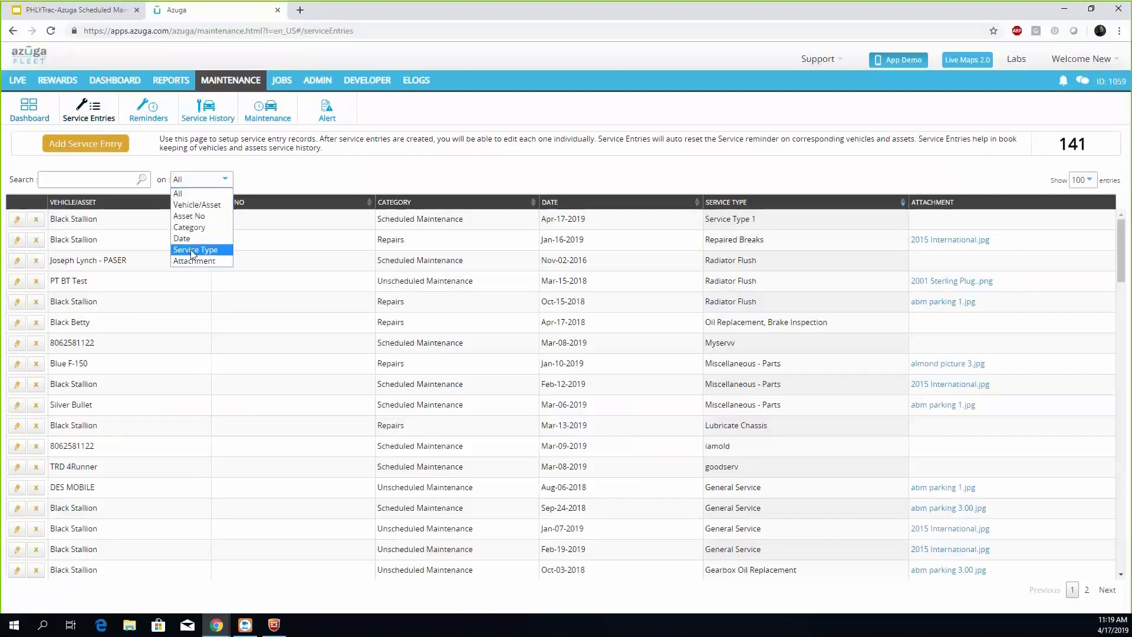
left_click(335, 176)
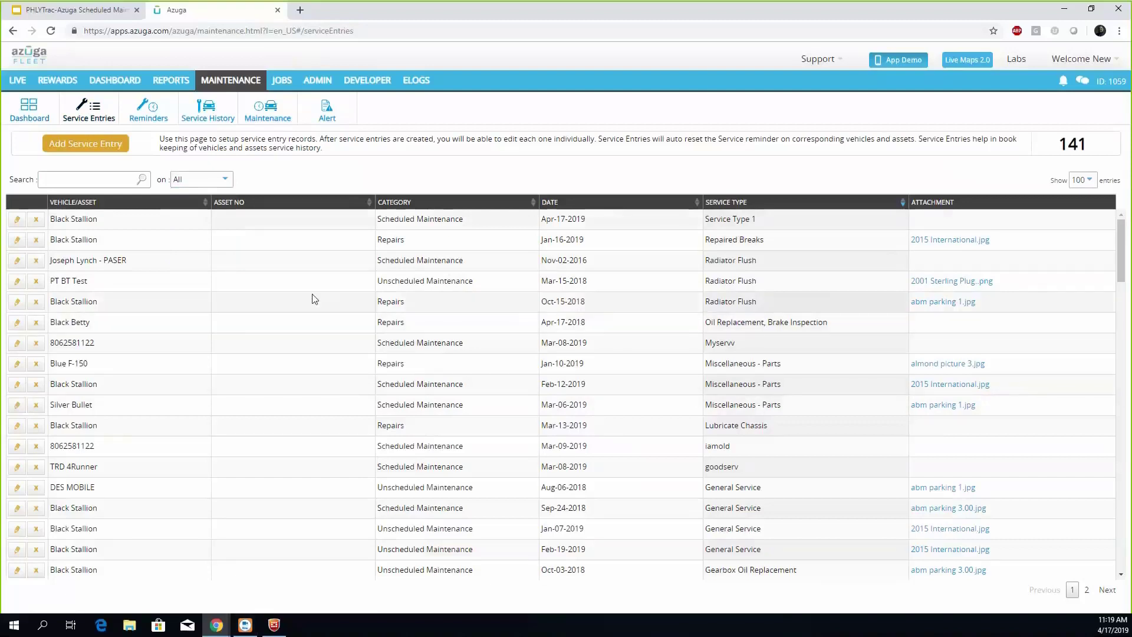
Look through the list of maintenance reminders with their vehicles, alert names and service types.
left_click(172, 120)
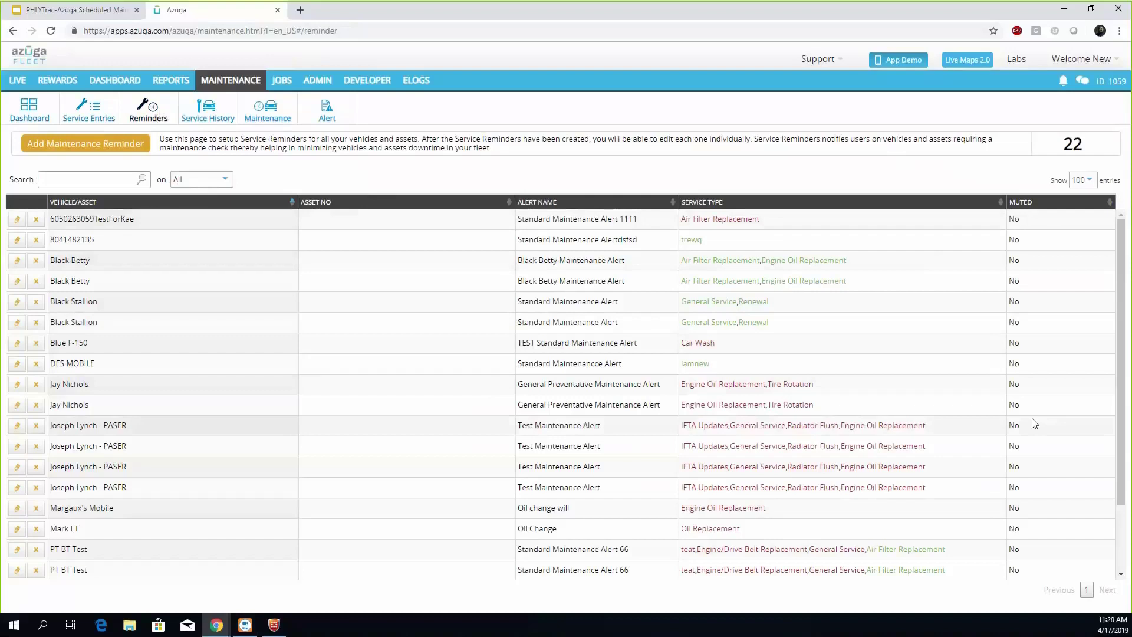
scroll(1061, 475, "down", 3)
scroll(1061, 477, "up", 3)
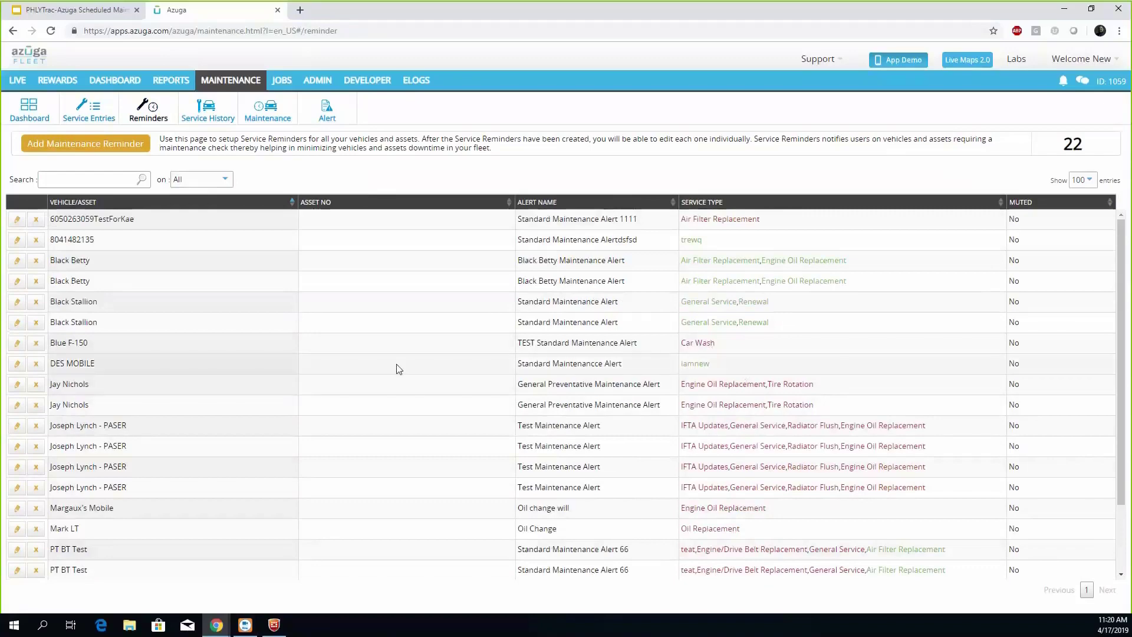
scroll(306, 277, "down", 1)
Open the service history report setup and set its period from 03/01/2019 to 03/31/2019.
left_click(208, 109)
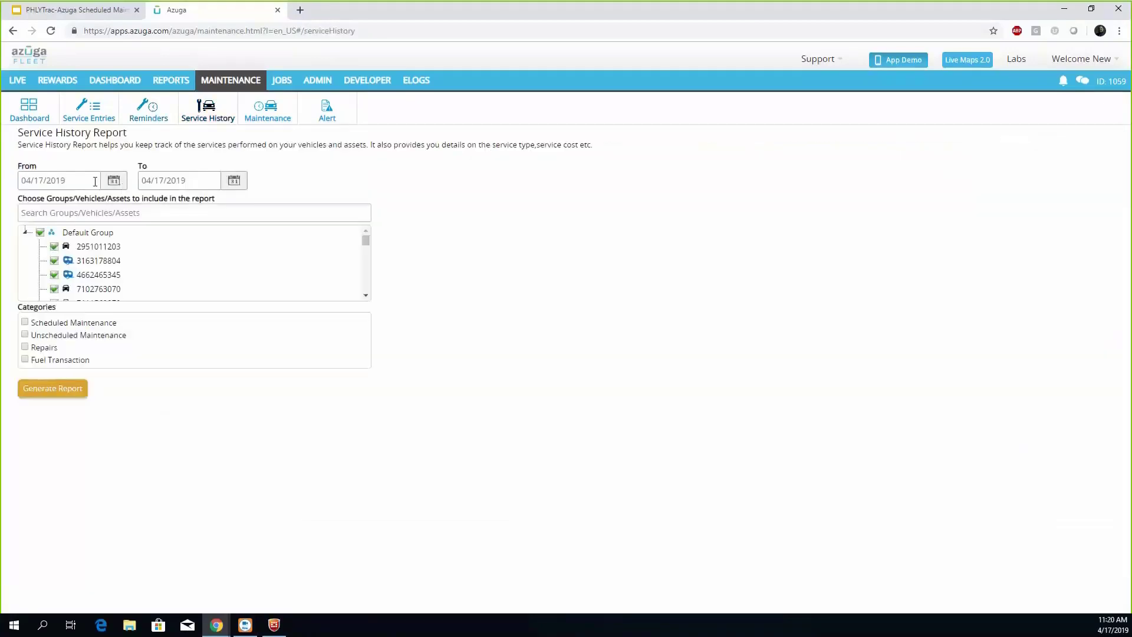
left_click(114, 180)
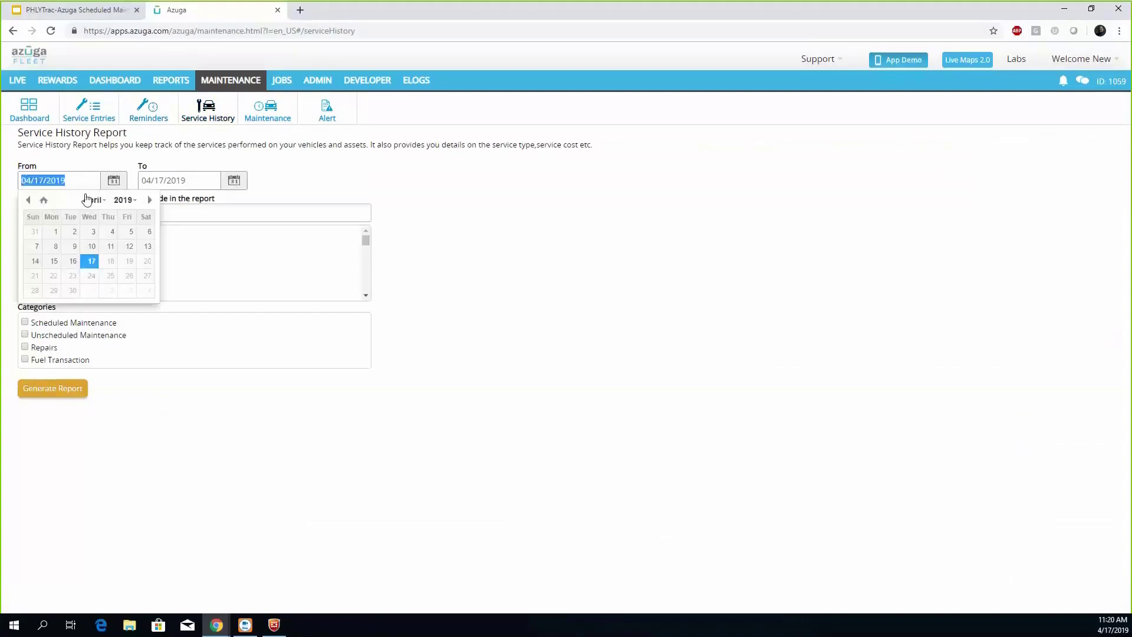
left_click(55, 231)
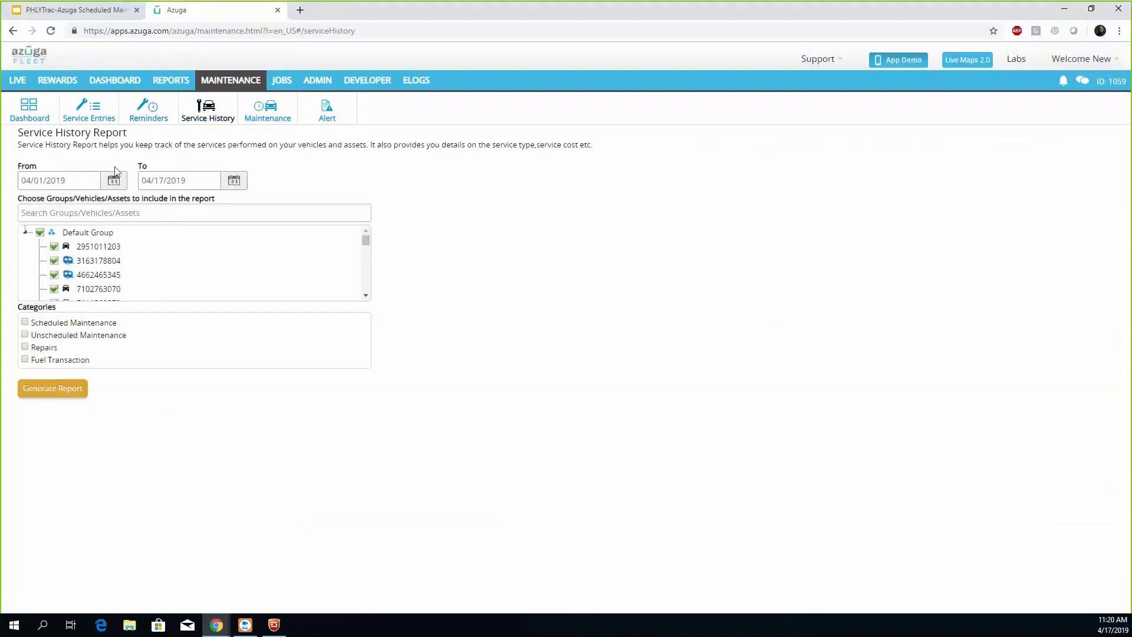
left_click(114, 185)
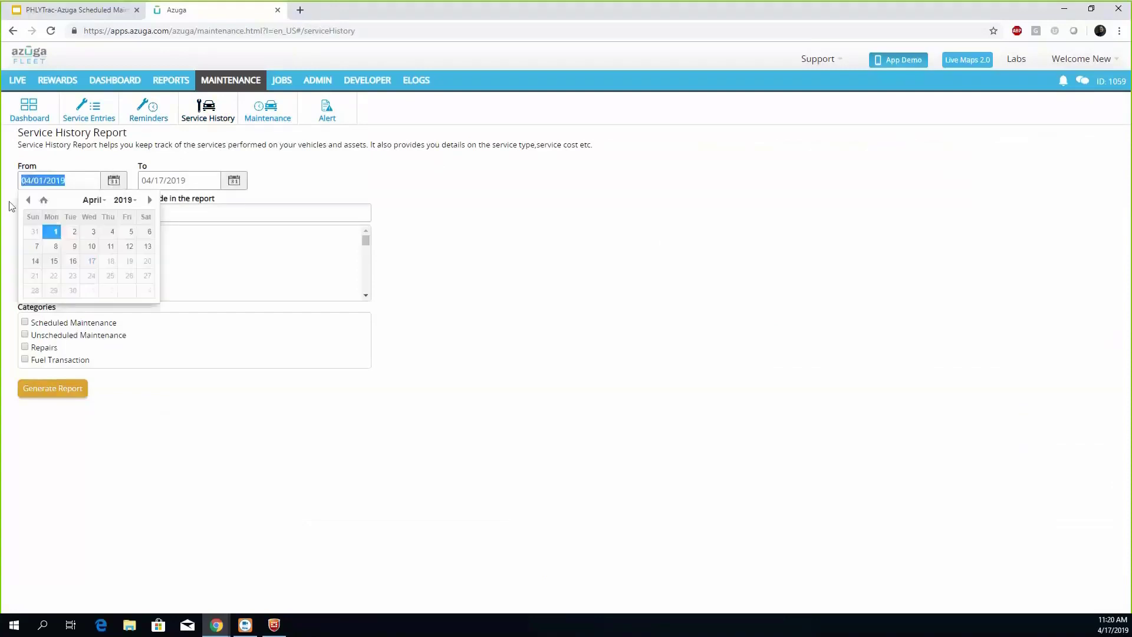
left_click(29, 200)
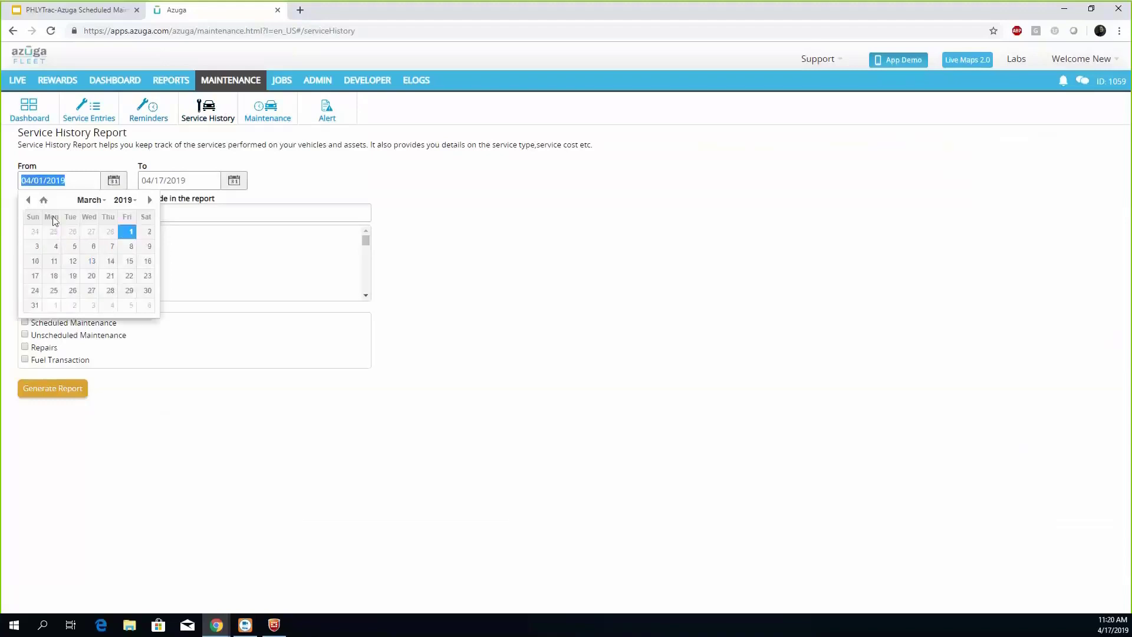
left_click(129, 231)
left_click(233, 181)
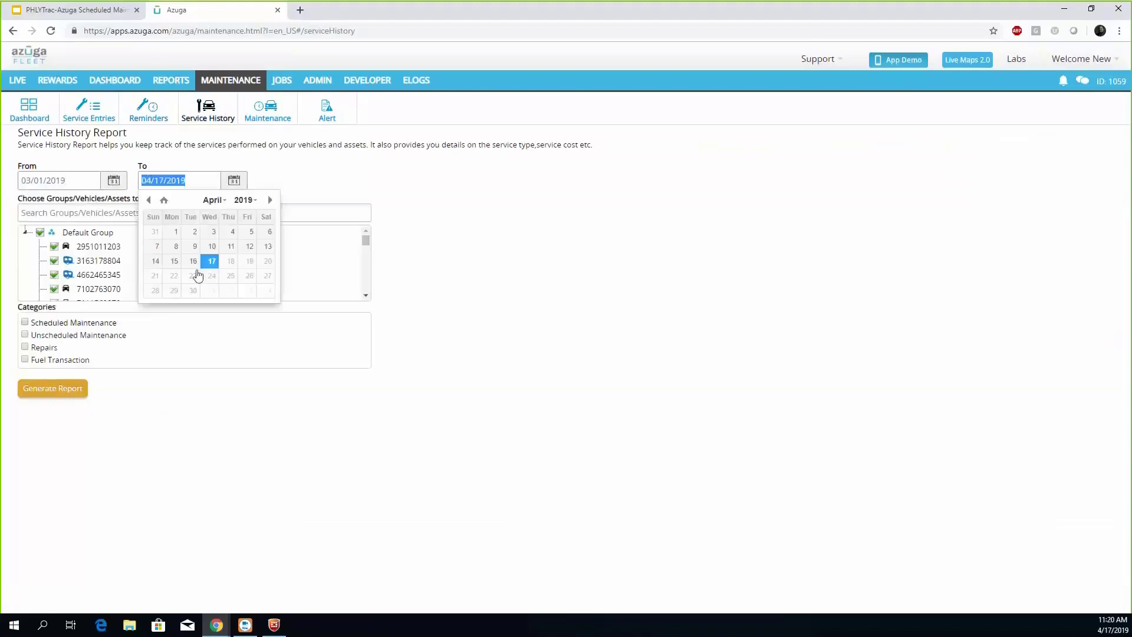
left_click(149, 200)
left_click(154, 306)
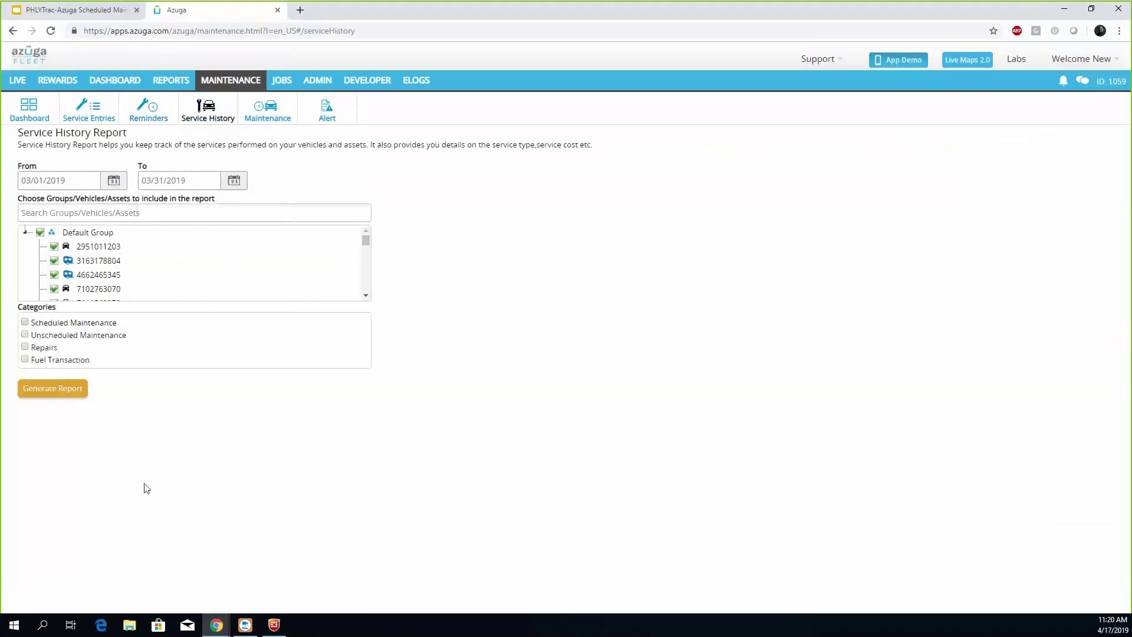
Generate the service history report for the Scheduled Maintenance, Unscheduled Maintenance and Repairs categories.
left_click(25, 322)
left_click(25, 334)
left_click(25, 347)
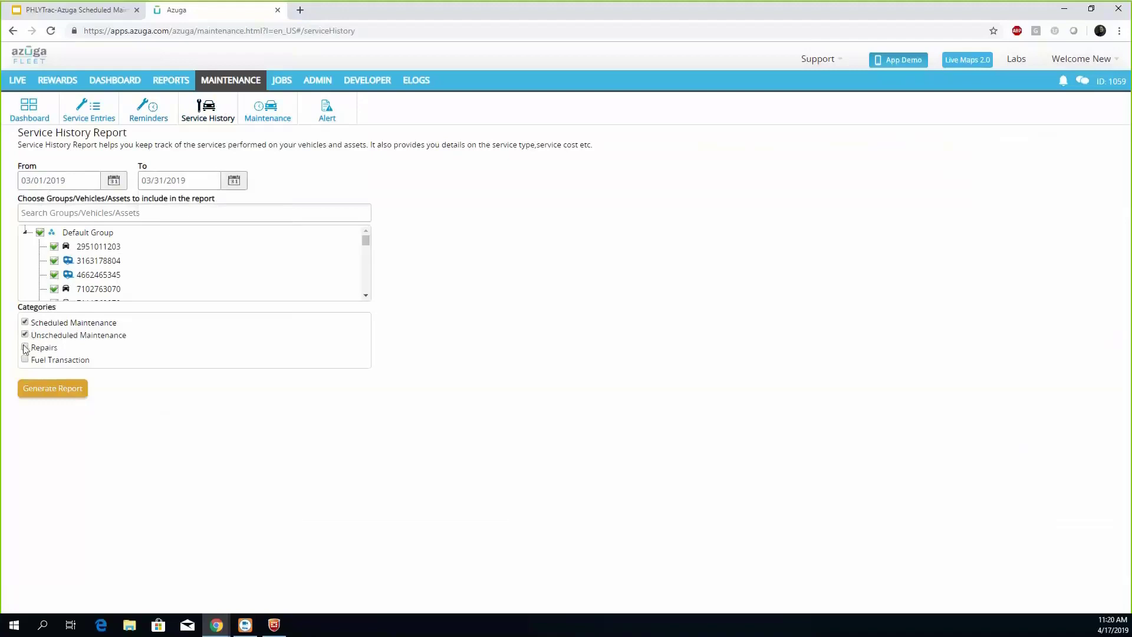
left_click(46, 392)
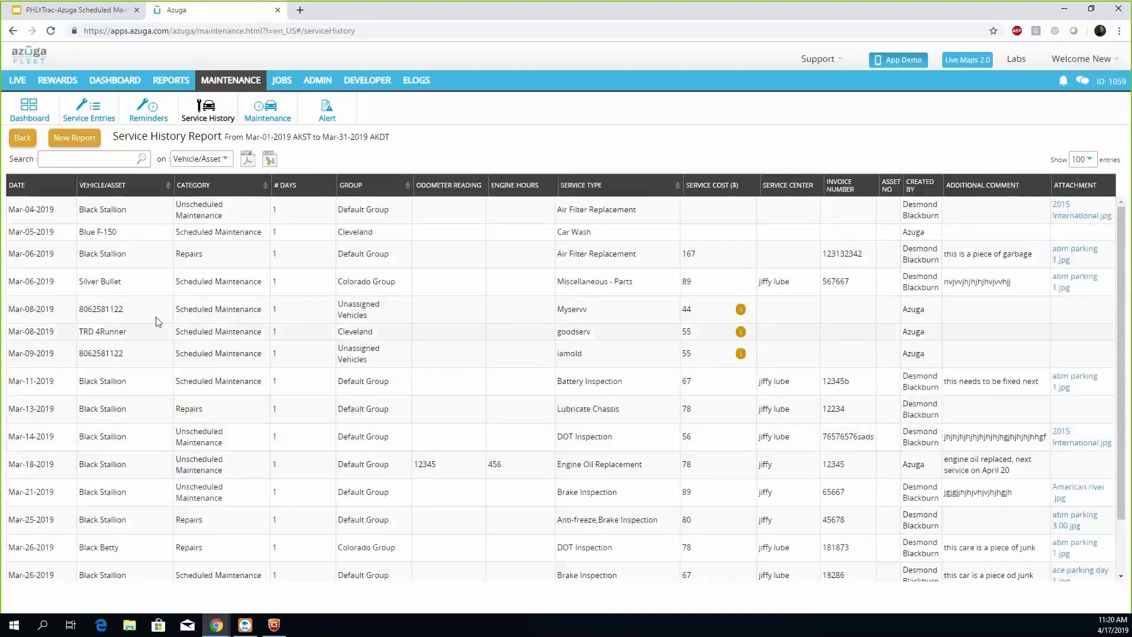
Review the service history report's rows, including service costs, comments and attachments.
scroll(142, 230, "down", 1)
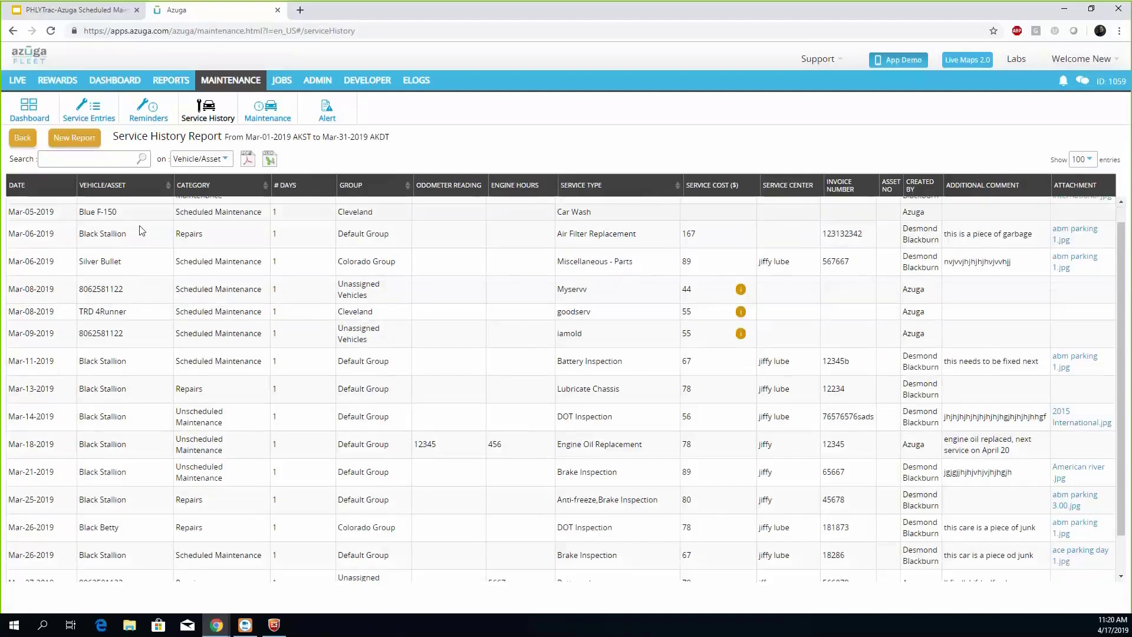
scroll(141, 230, "down", 2)
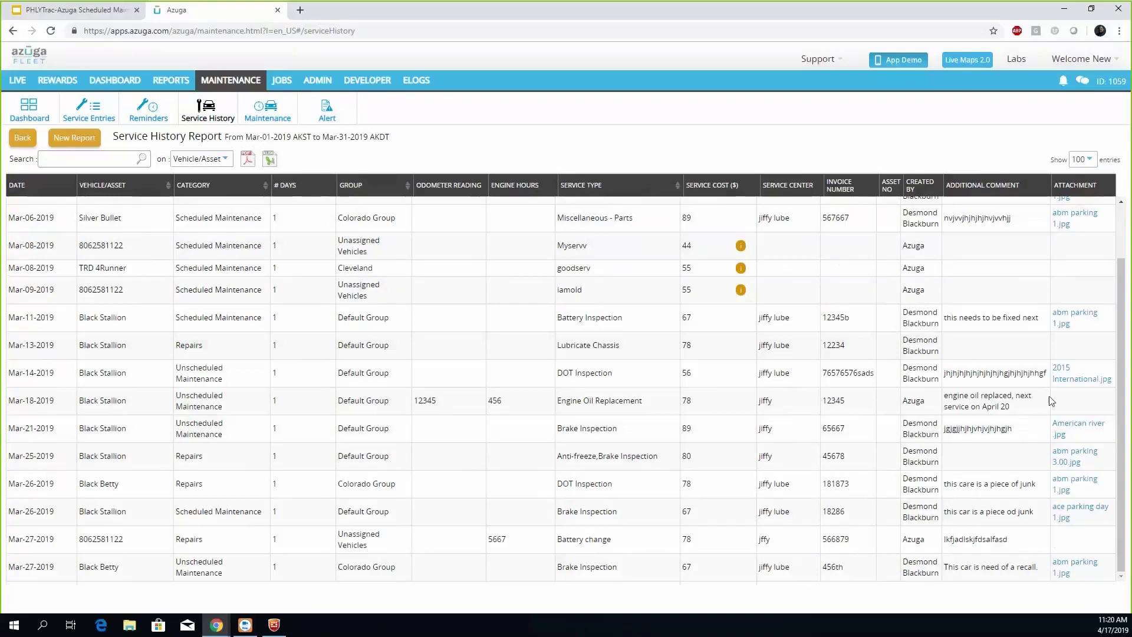
scroll(1094, 362, "up", 2)
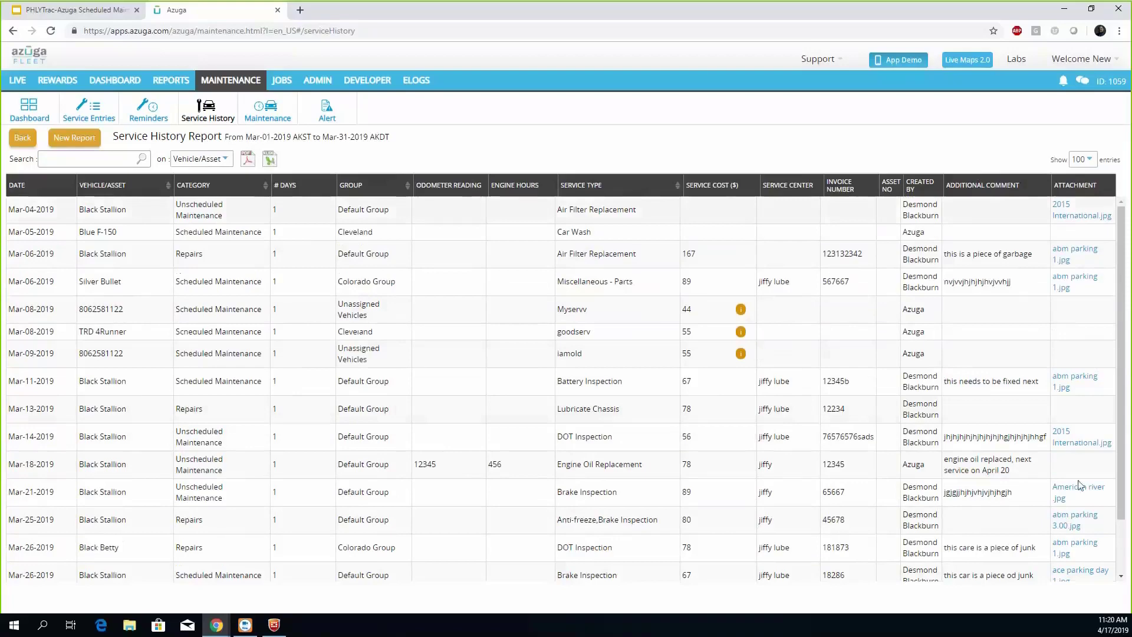
scroll(1082, 483, "down", 2)
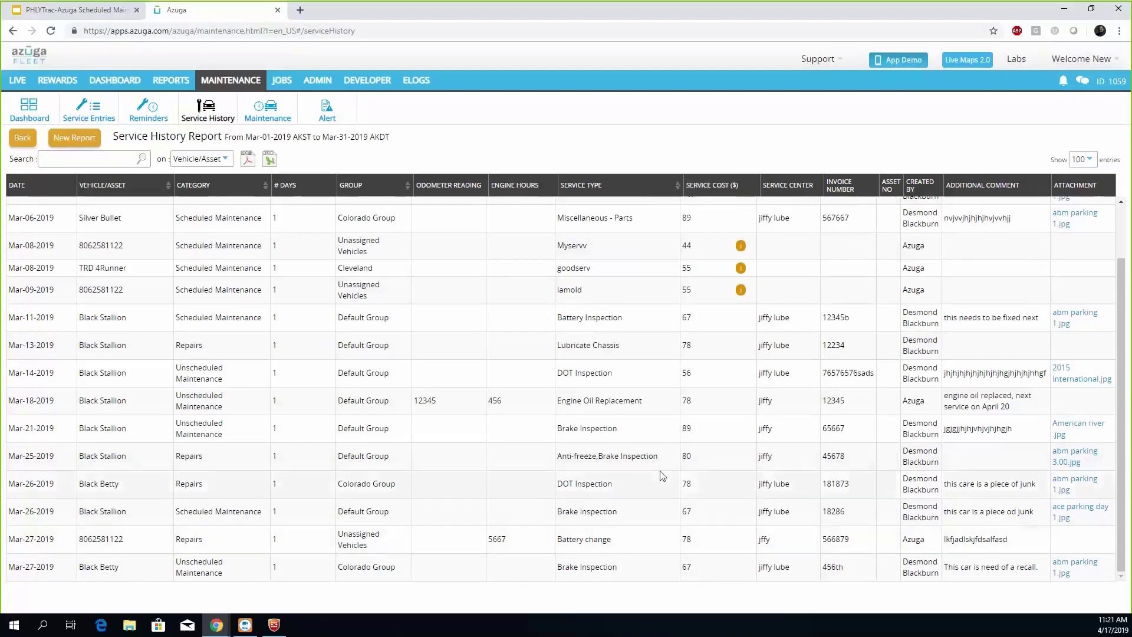
scroll(235, 470, "up", 2)
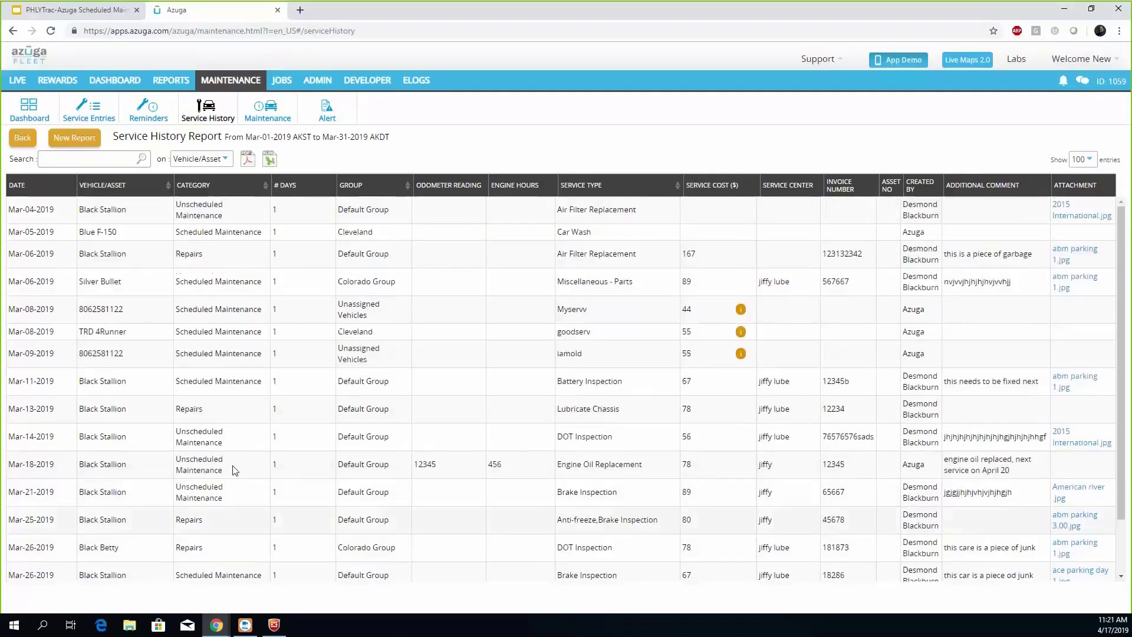
Generate a scheduled maintenance report for the vehicles and assets already selected.
left_click(267, 111)
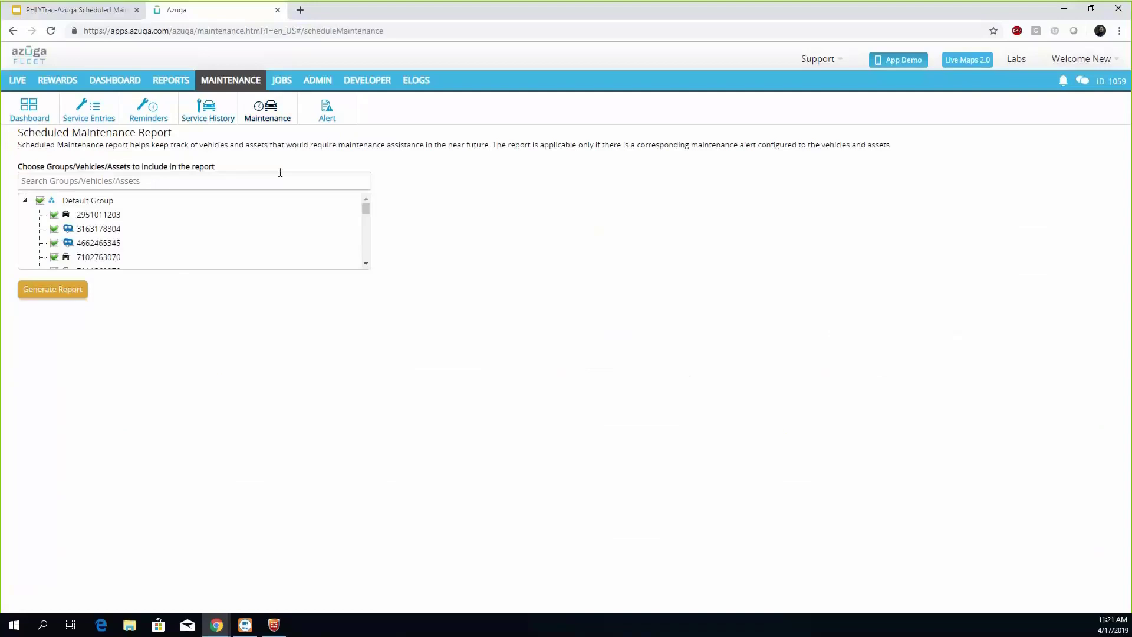
left_click(224, 179)
left_click(74, 291)
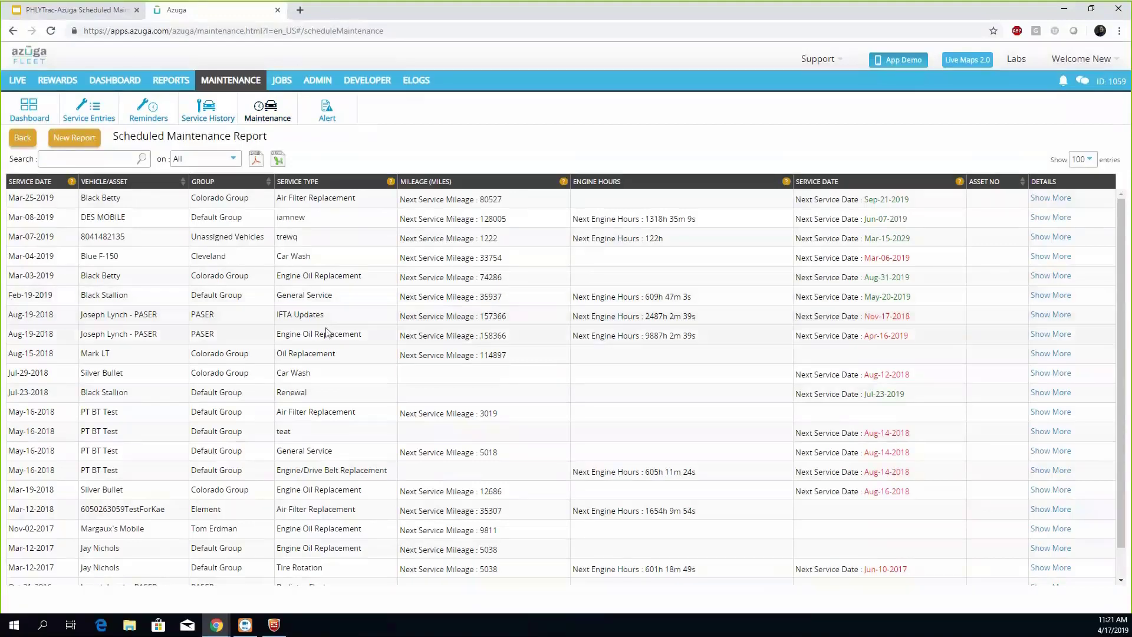
Review the next service mileages, engine hours and service dates in the scheduled maintenance report.
scroll(382, 260, "down", 1)
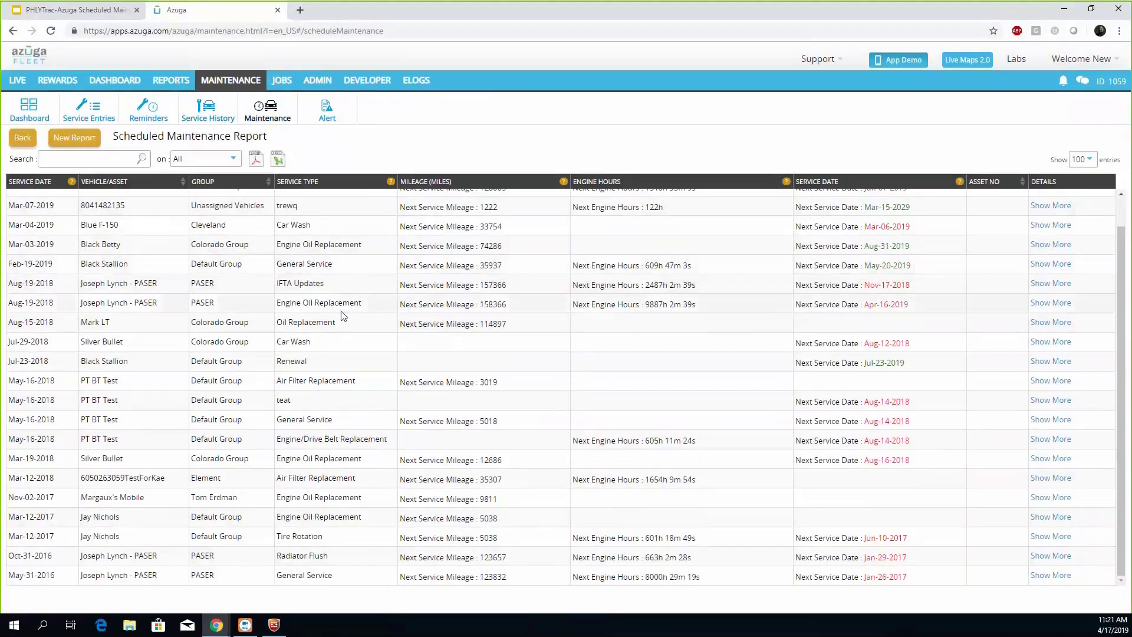
scroll(328, 294, "up", 1)
scroll(159, 253, "down", 1)
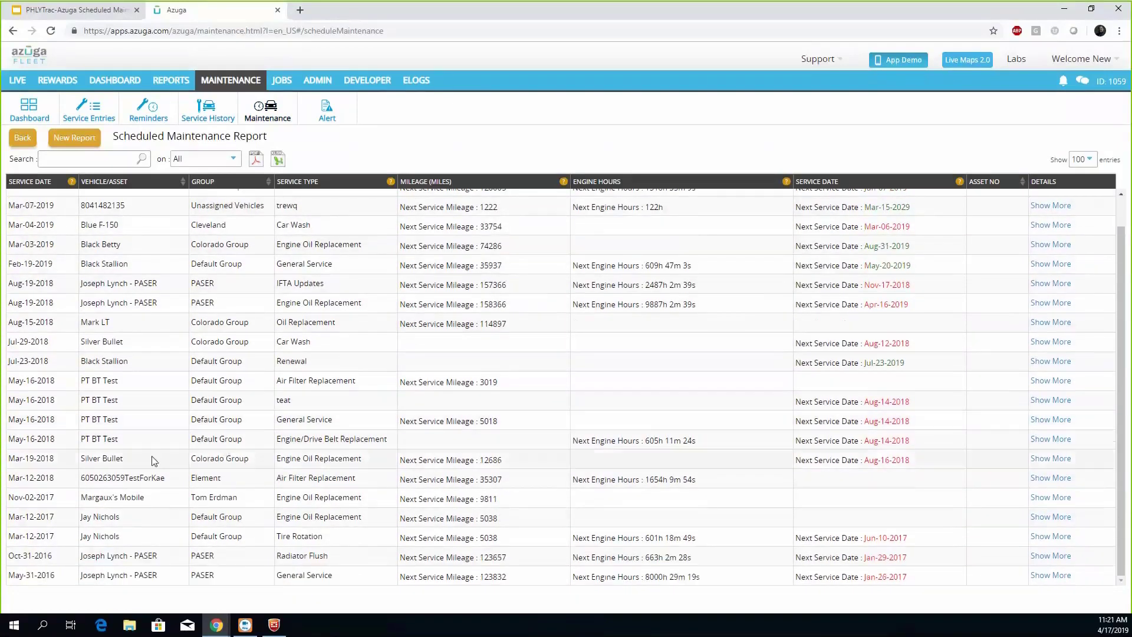
scroll(151, 455, "up", 1)
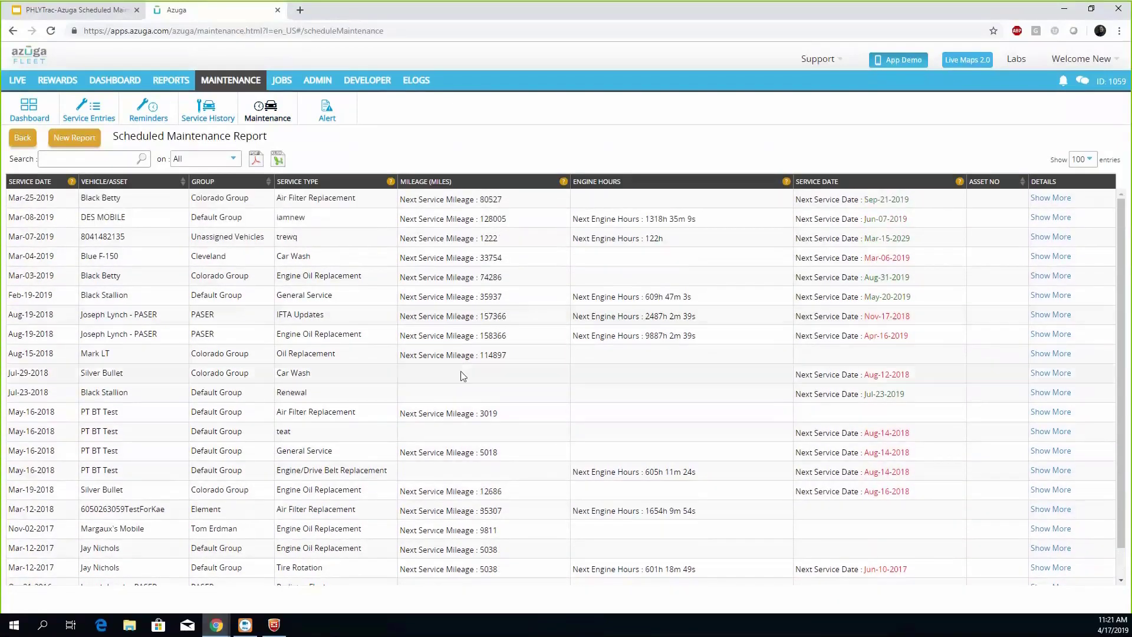
scroll(461, 371, "down", 1)
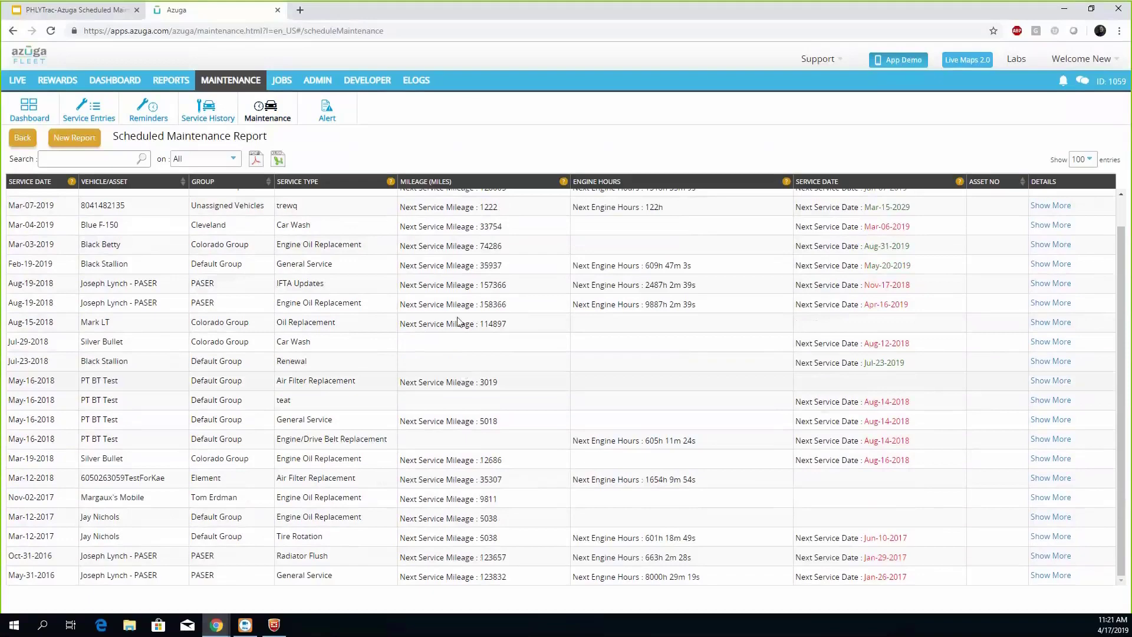
Open the maintenance alert report setup and set its start date to 03/01/2019.
left_click(323, 105)
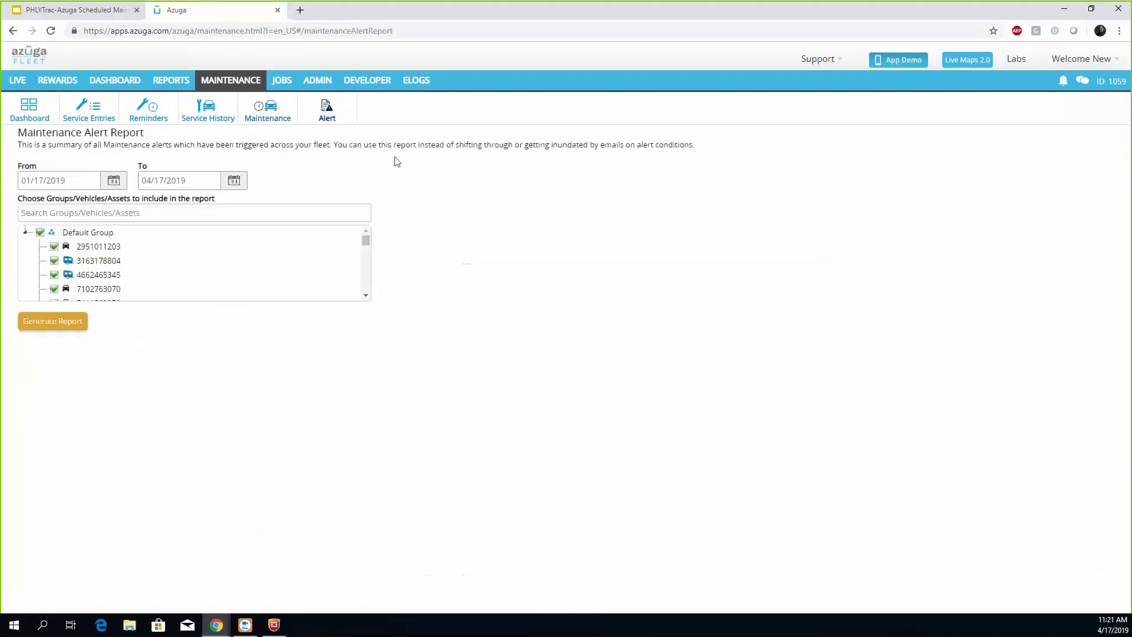
left_click(113, 180)
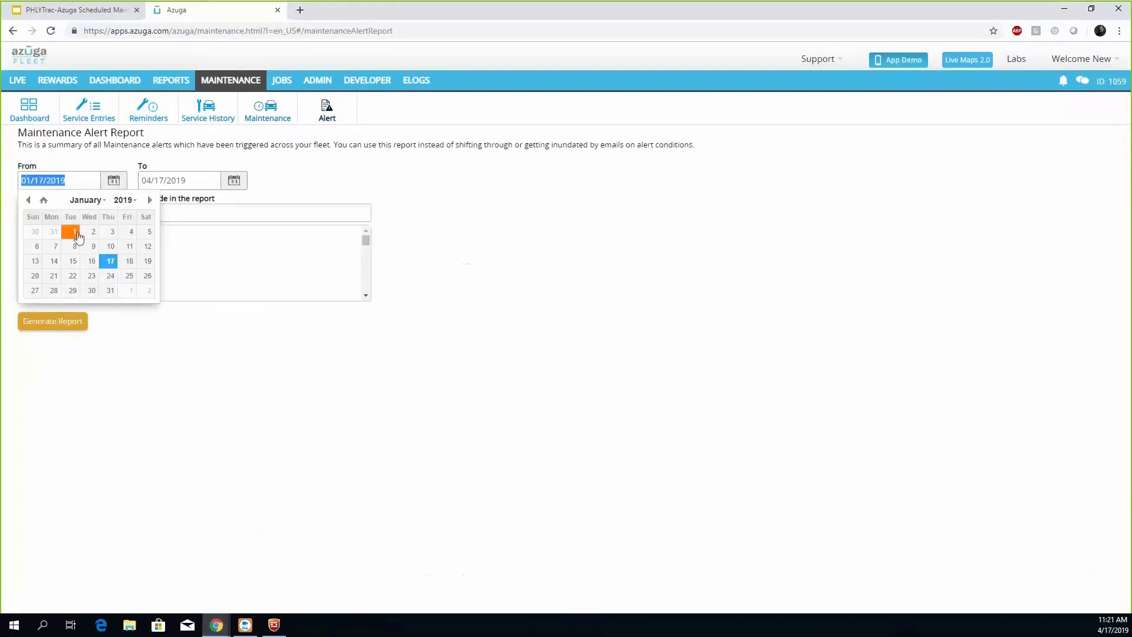
left_click(28, 200)
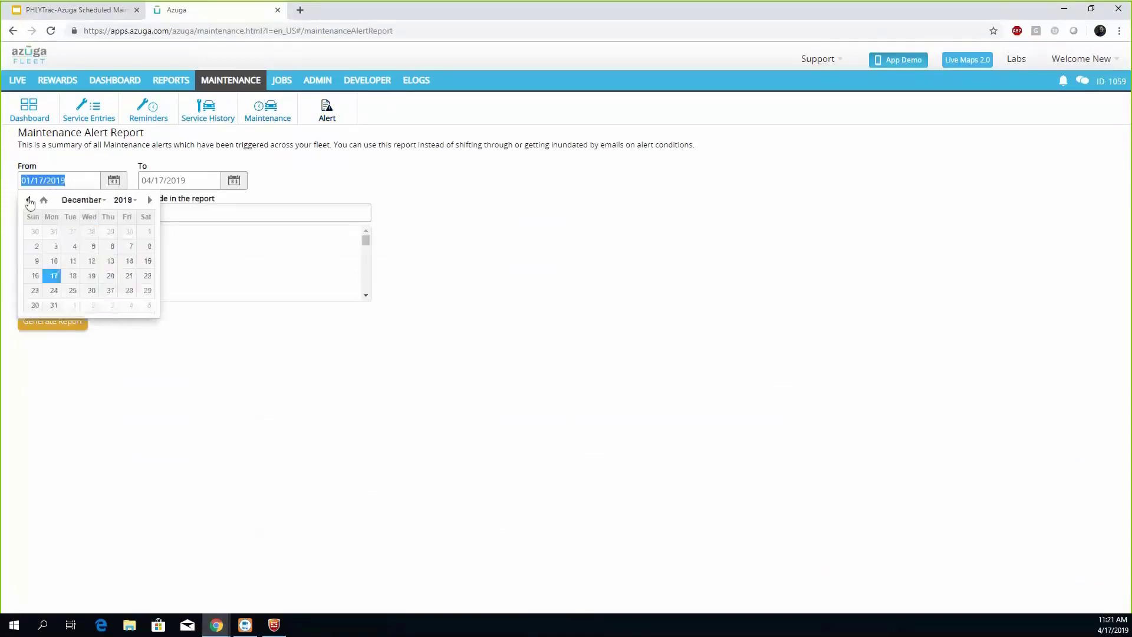
left_click(150, 200)
left_click(149, 200)
left_click(149, 200)
left_click(131, 231)
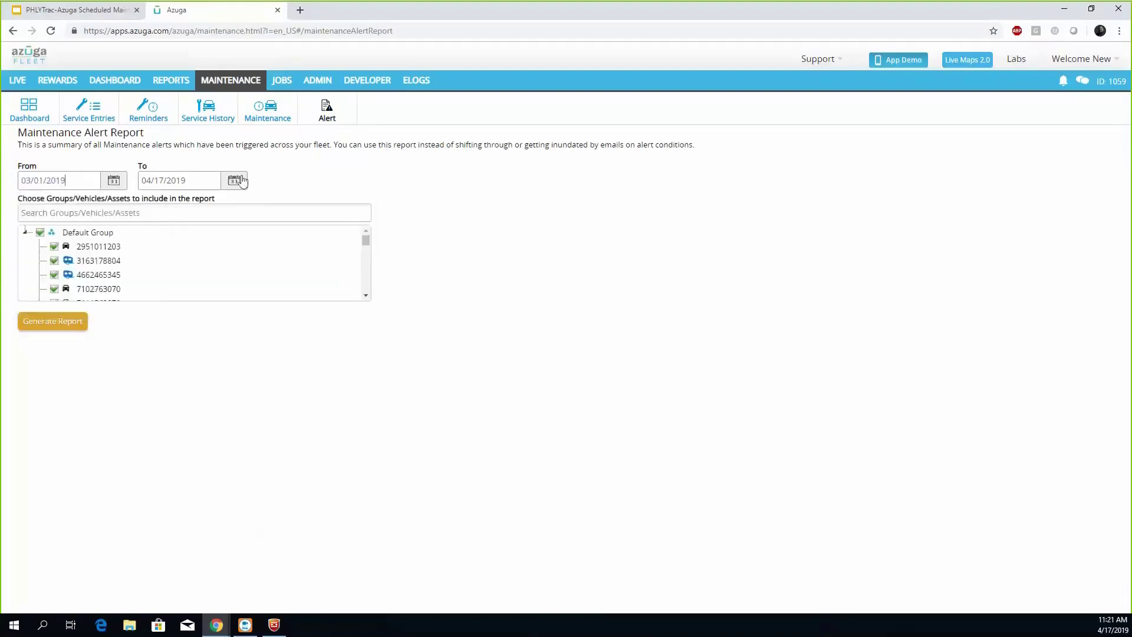
Set the alert report's end date to 03/31/2019 and generate it for the vehicles and assets already selected.
left_click(234, 180)
left_click(149, 200)
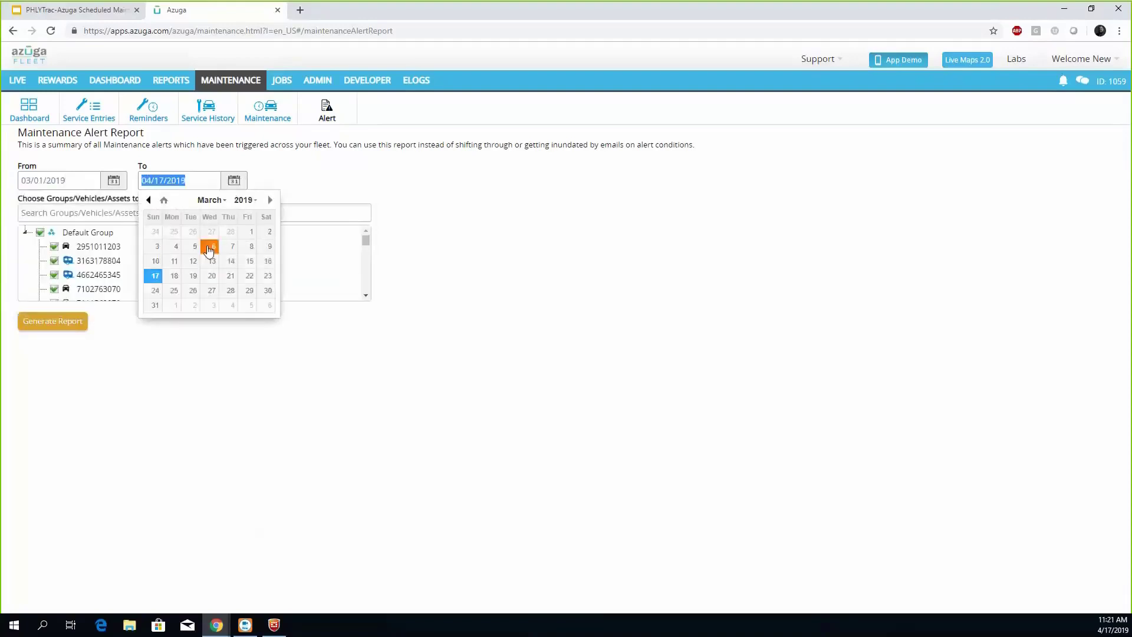
left_click(155, 305)
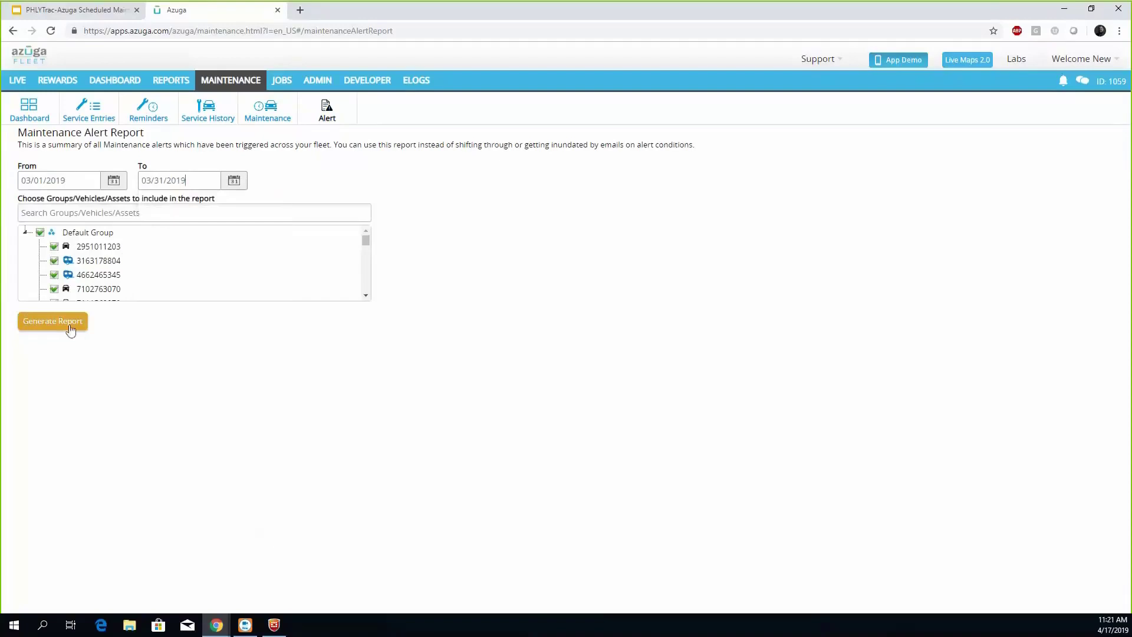
left_click(70, 325)
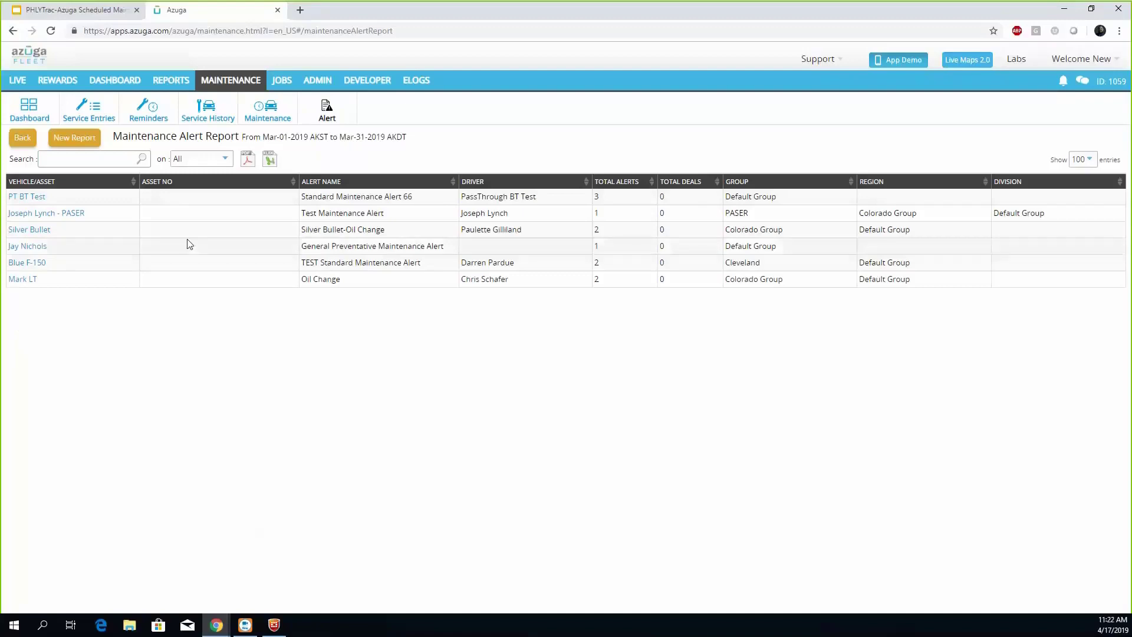
Return to the maintenance dashboard and review the overdue and upcoming services by miles and by hours.
left_click(34, 112)
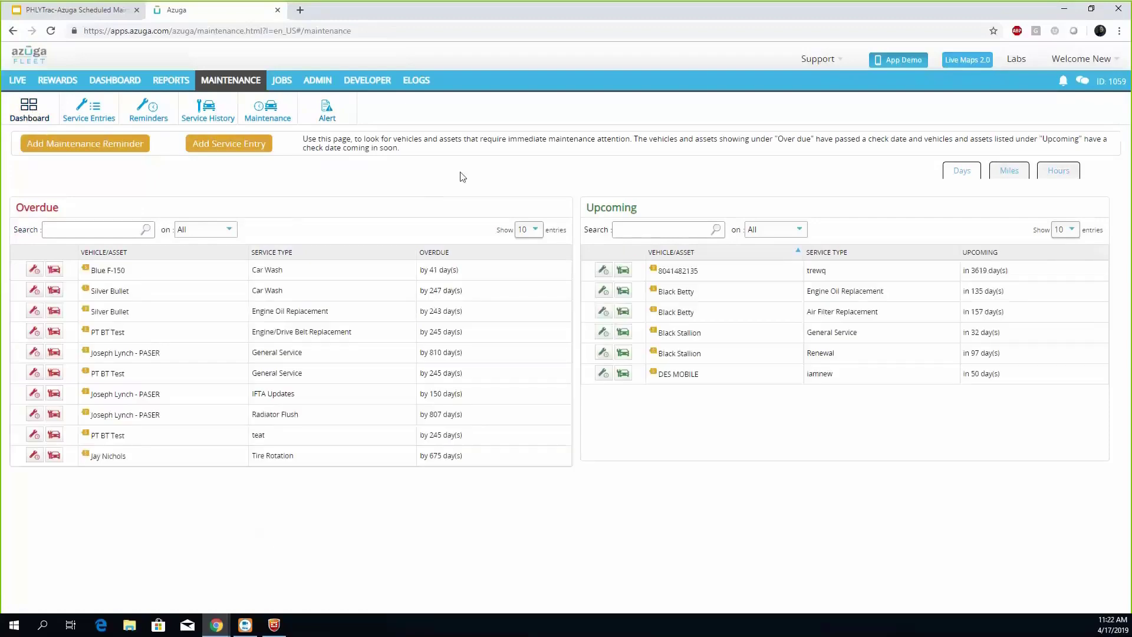
left_click(993, 170)
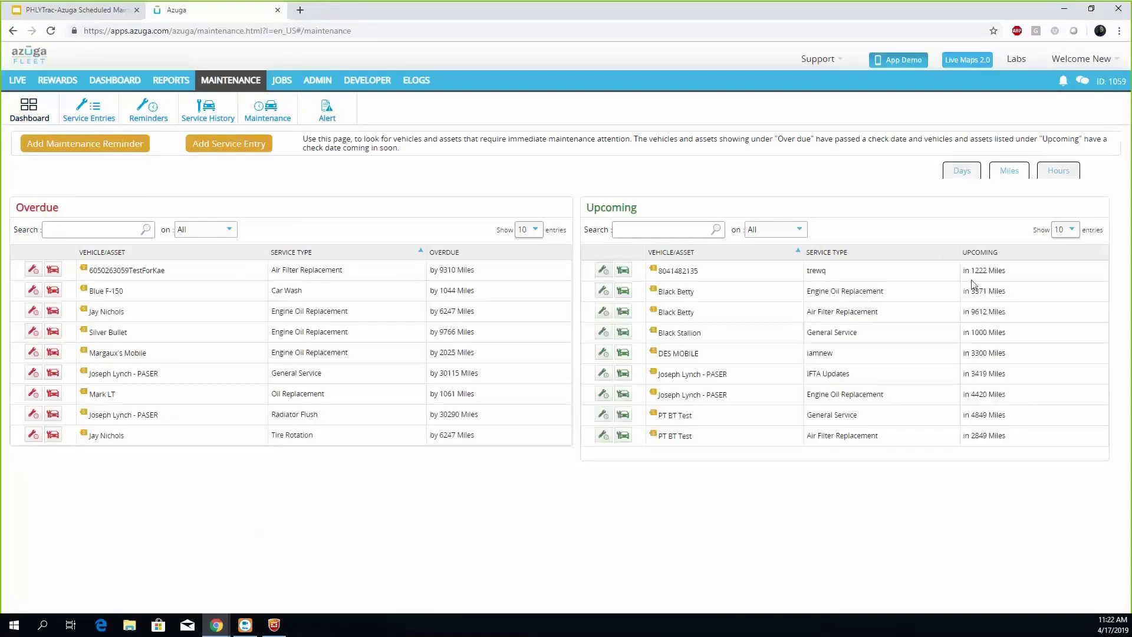
left_click(1050, 171)
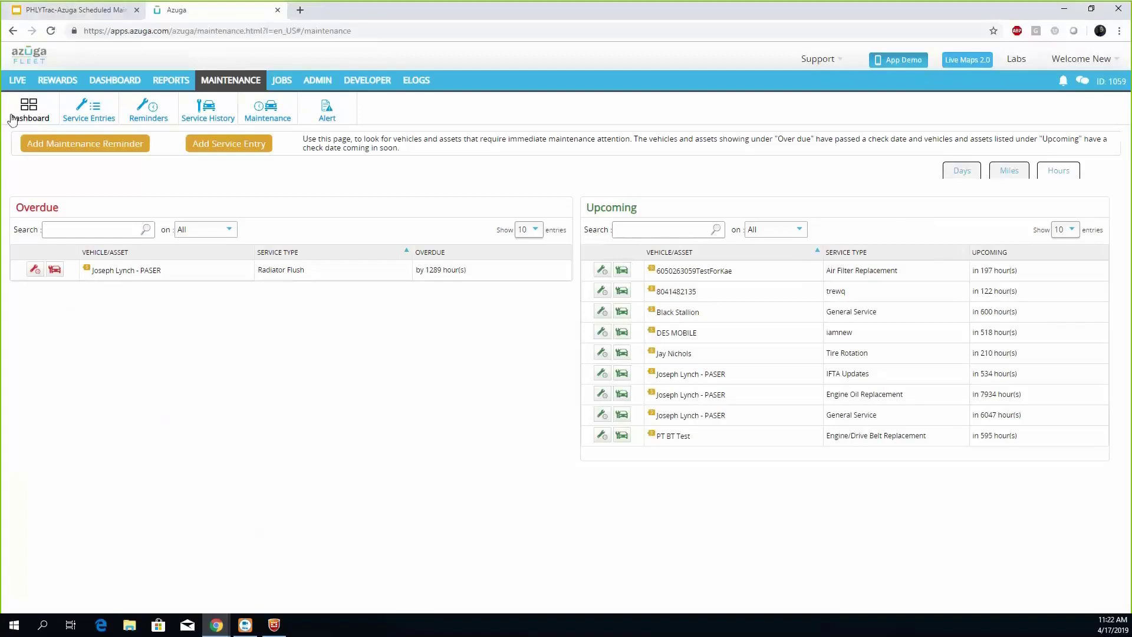
Switch to the PHLYTrac-Azuga Scheduled Maintenance presentation in Google Slides, present it full screen and advance to slide 9 on pricing.
left_click(67, 8)
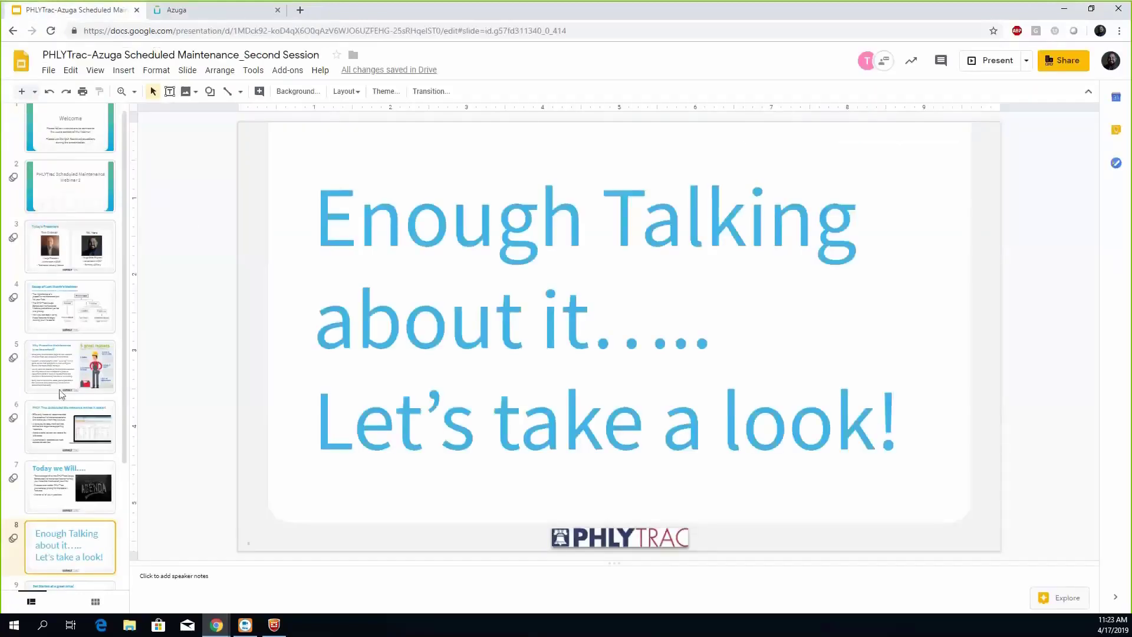
scroll(67, 459, "down", 1)
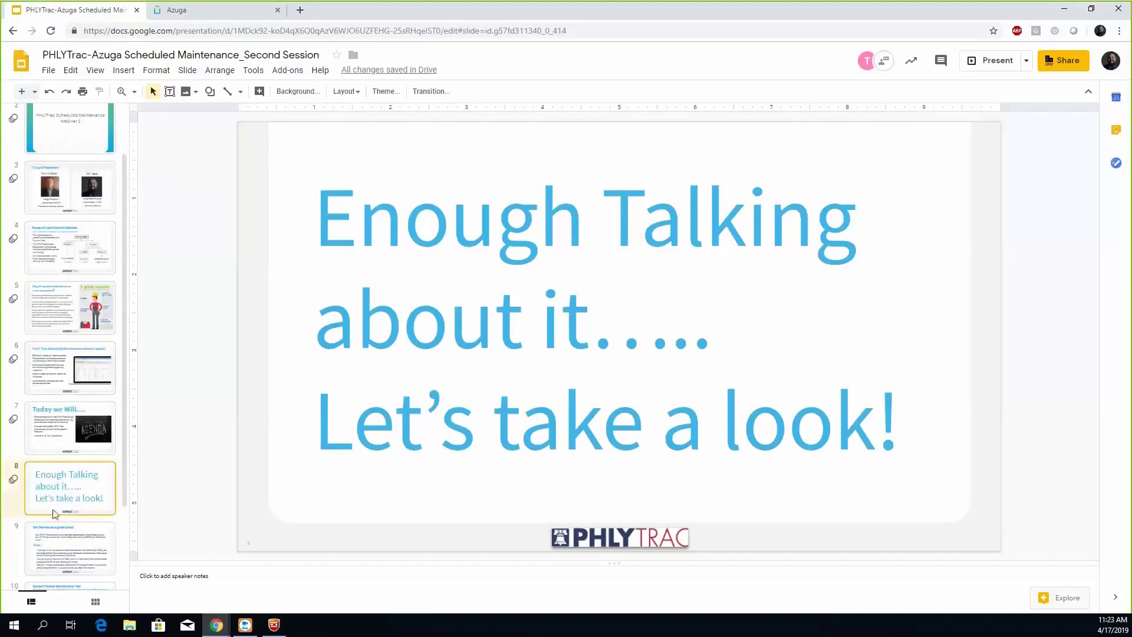
left_click(96, 70)
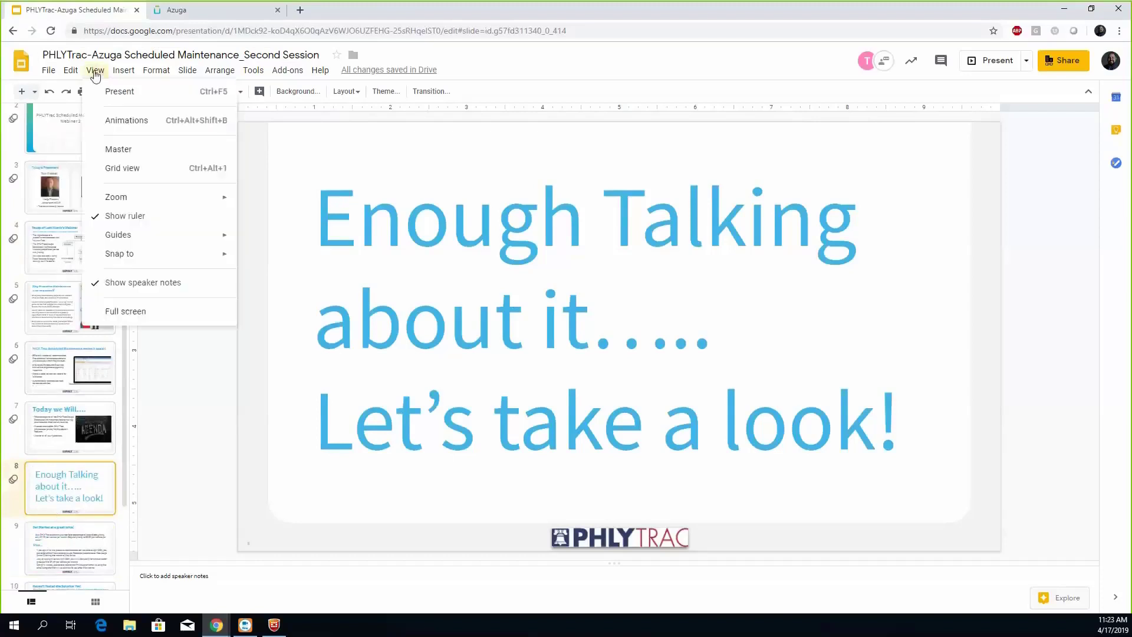
left_click(117, 92)
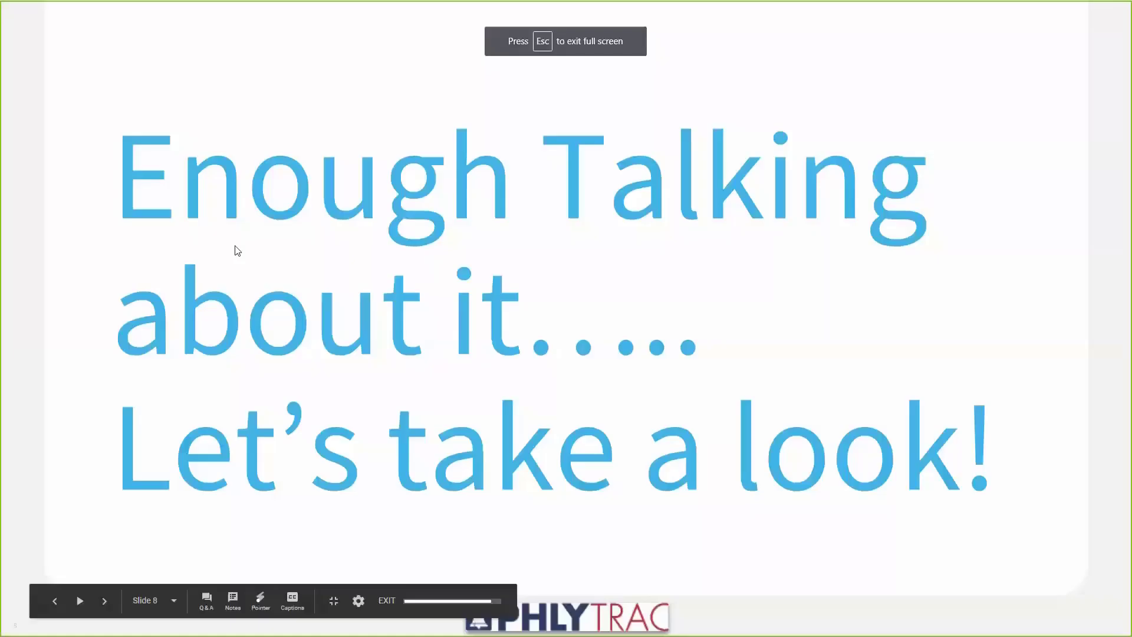
key("Right")
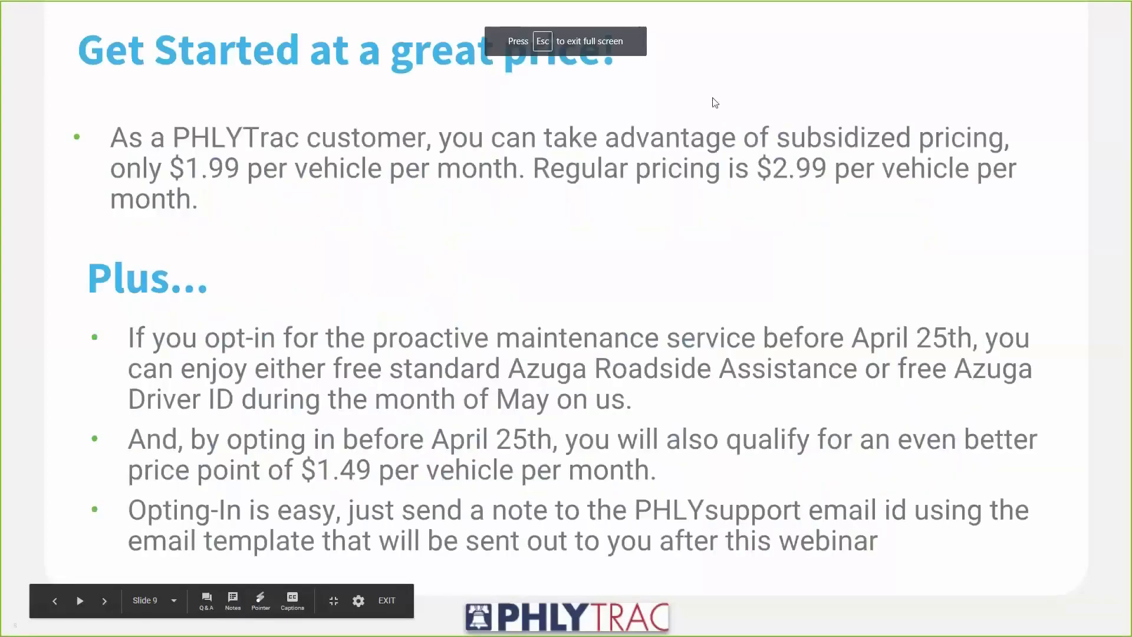